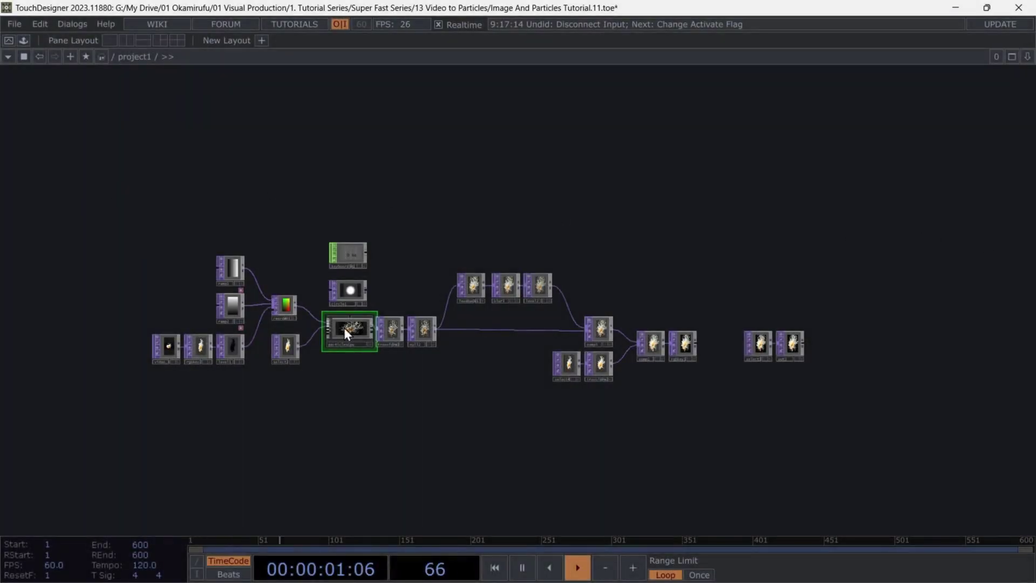
# Select every operator, then zoom and pan onto the ramp and reorder chain feeding particlesGpu
pyautogui.moveTo(76, 196); pyautogui.dragTo(878, 448, button='right')
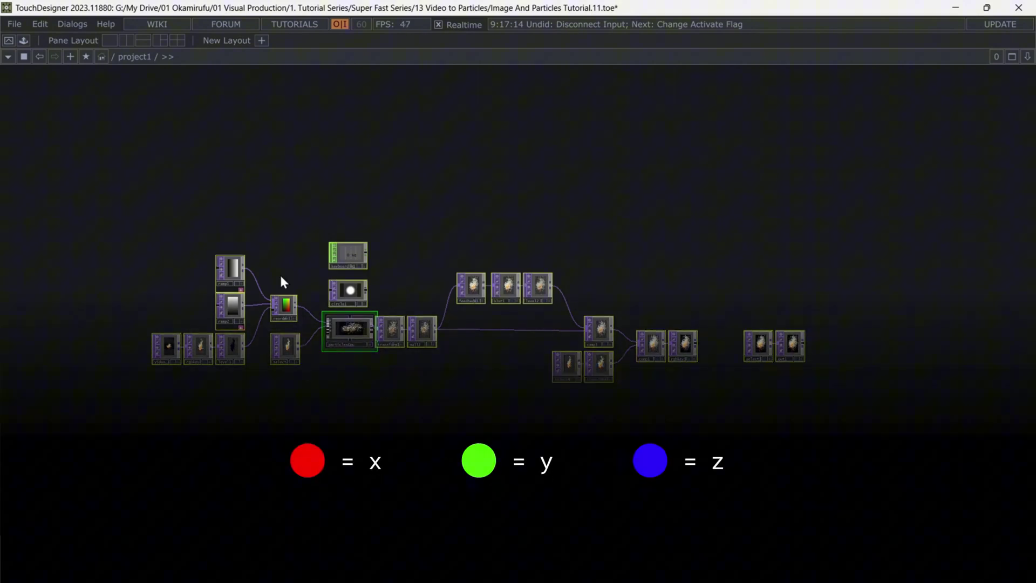
pyautogui.scroll(2, 230, 304)
pyautogui.scroll(5, 226, 306)
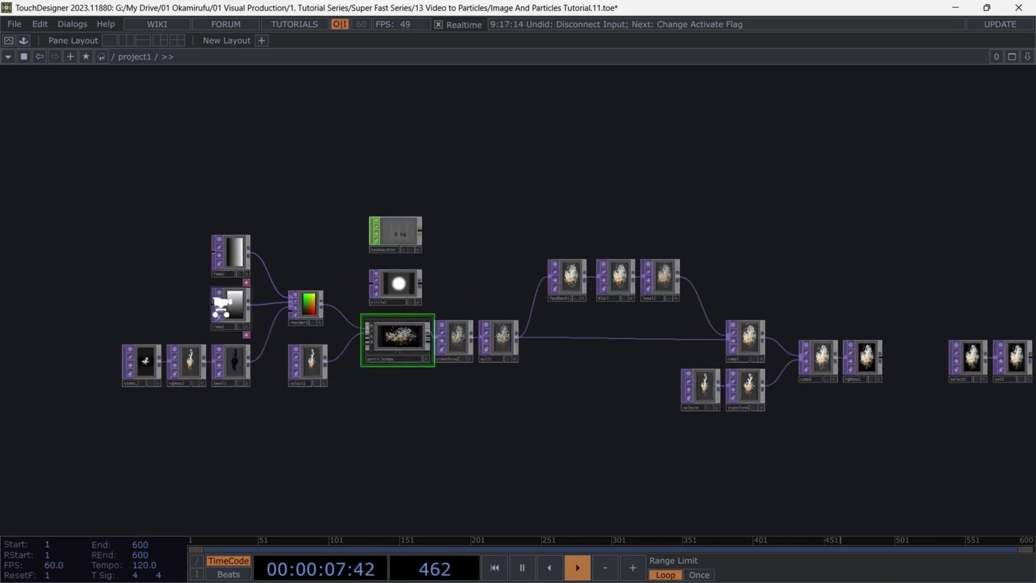
pyautogui.scroll(3, 210, 308)
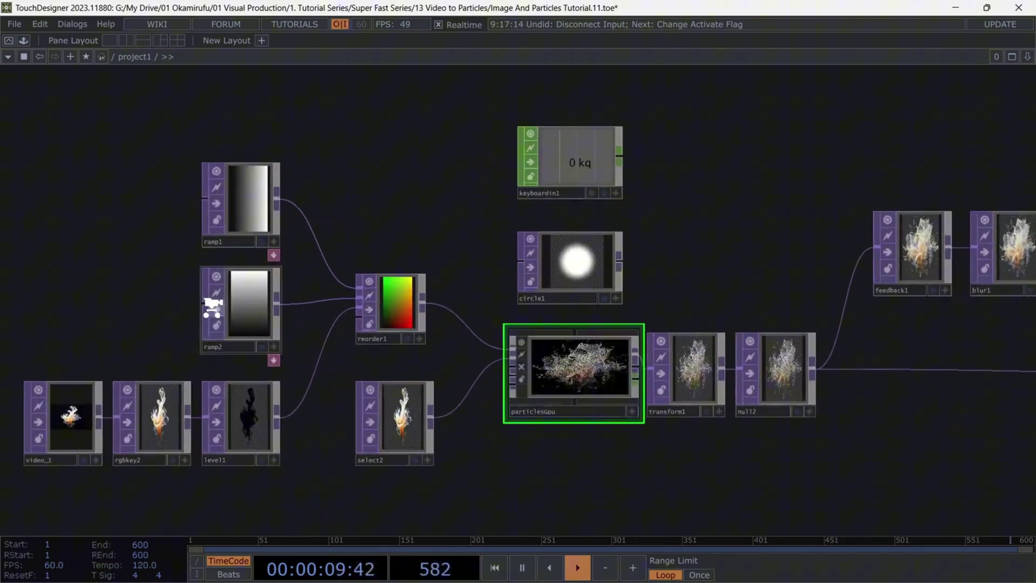
pyautogui.moveTo(179, 309); pyautogui.dragTo(215, 312)
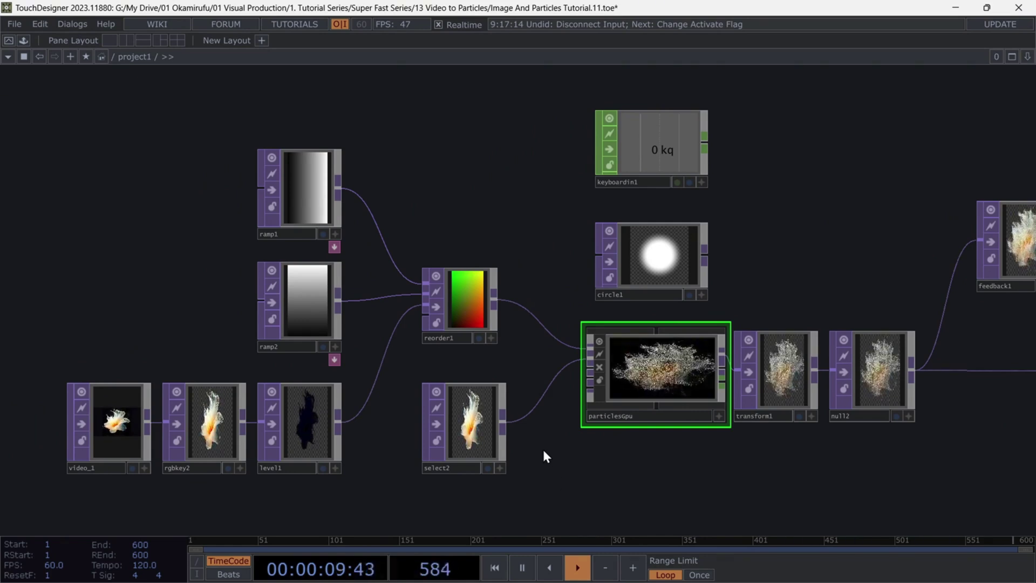
# Open reorder1's parameters and review its Output Green and Output Blue channel menus
pyautogui.click(457, 315)
pyautogui.press('p')
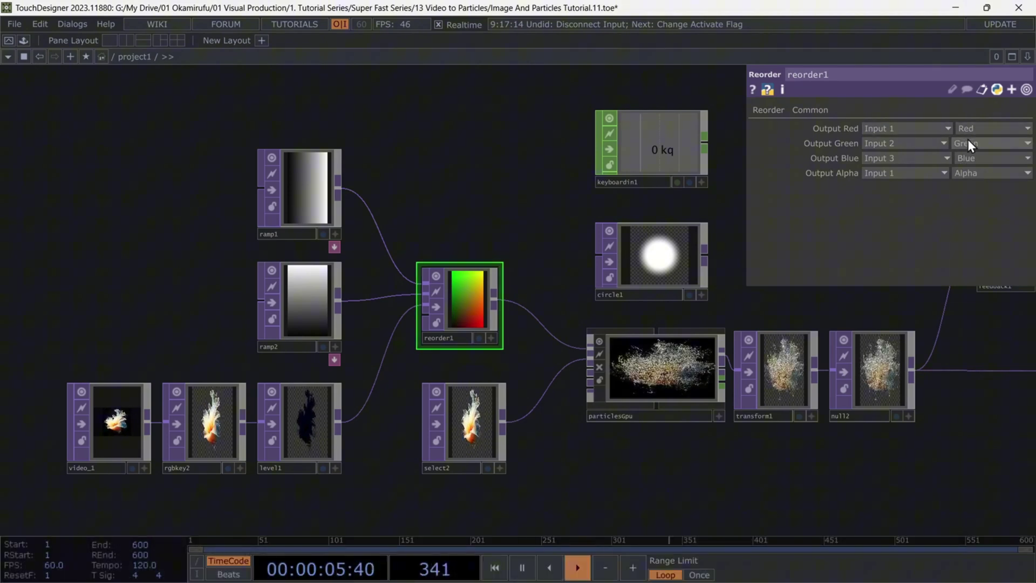
pyautogui.click(968, 142)
pyautogui.click(973, 187)
pyautogui.click(980, 157)
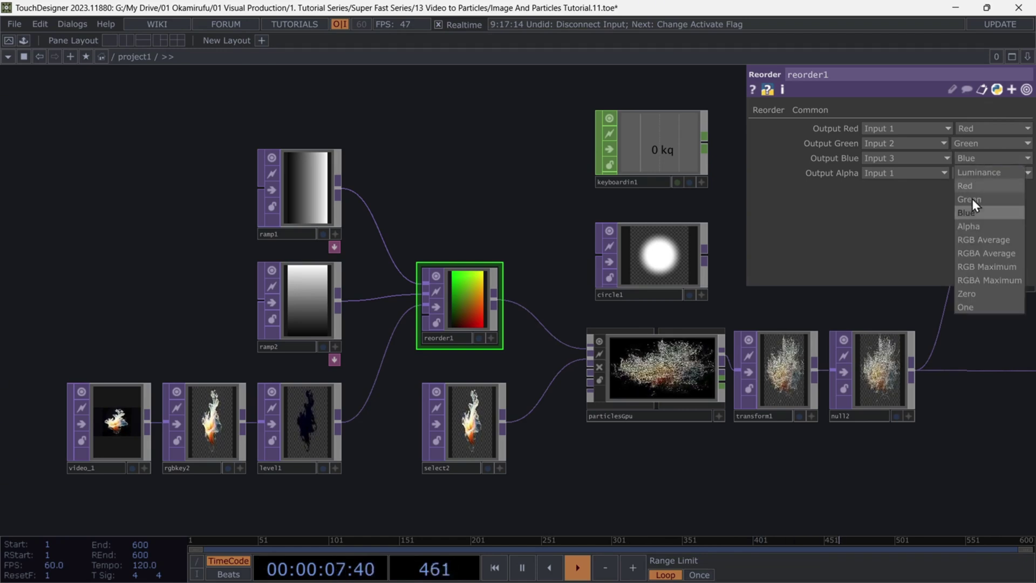
pyautogui.click(971, 213)
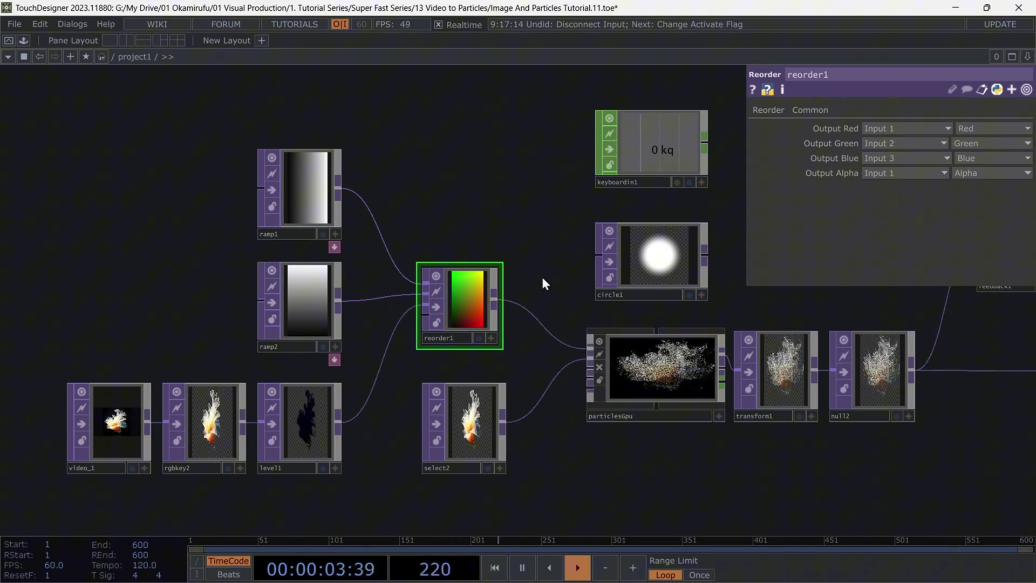
# Check ramp1 and ramp2 parameters, then make reorder1's preview interactive and enlarge it
pyautogui.click(288, 179)
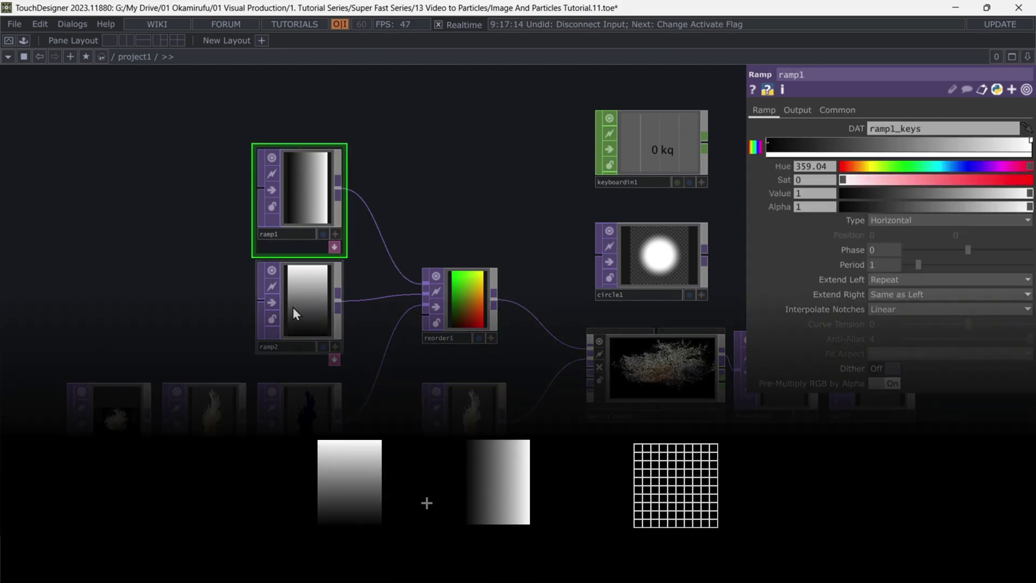
pyautogui.click(293, 307)
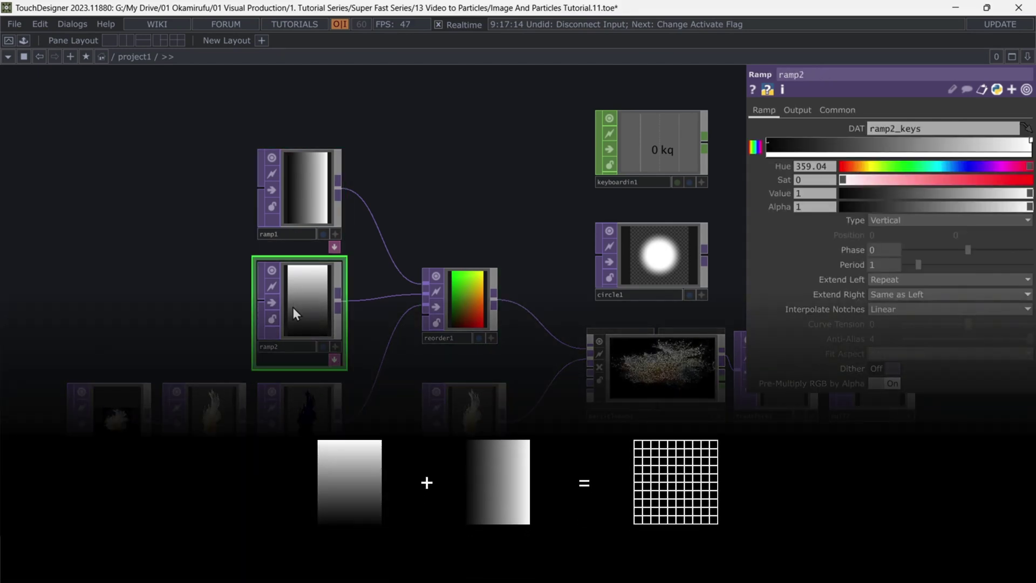
pyautogui.click(492, 338)
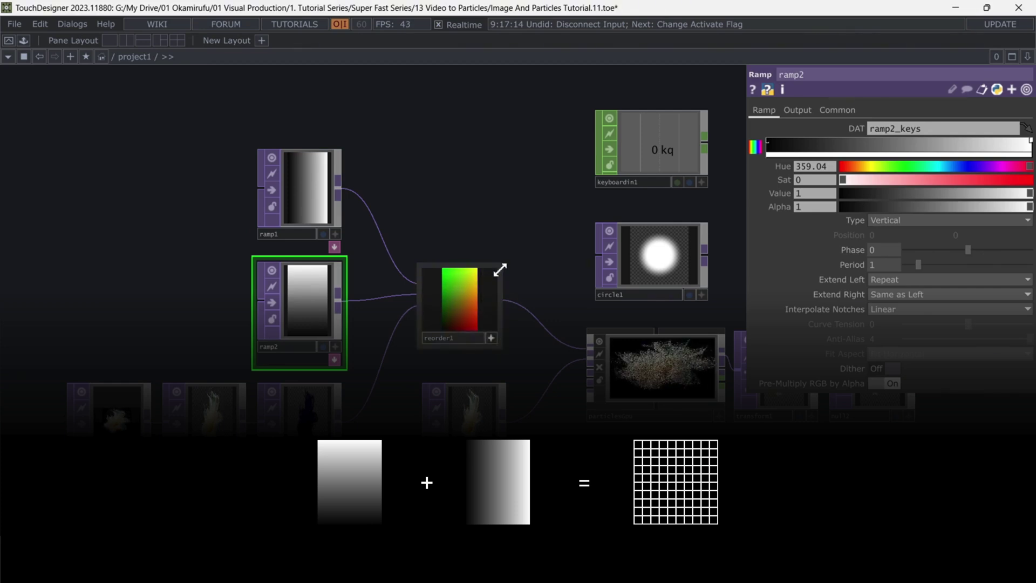
pyautogui.moveTo(497, 266); pyautogui.dragTo(580, 120)
# Disconnect level1 from reorder1 and orbit the 3D point cloud to reveal its depth
pyautogui.rightClick(380, 329)
pyautogui.click(402, 359)
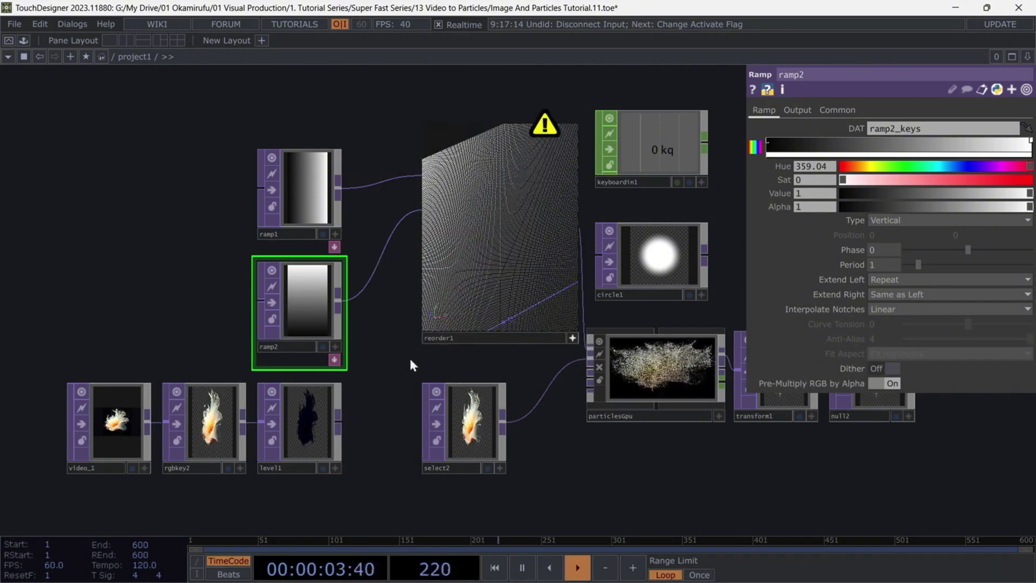
pyautogui.scroll(-5, 503, 254)
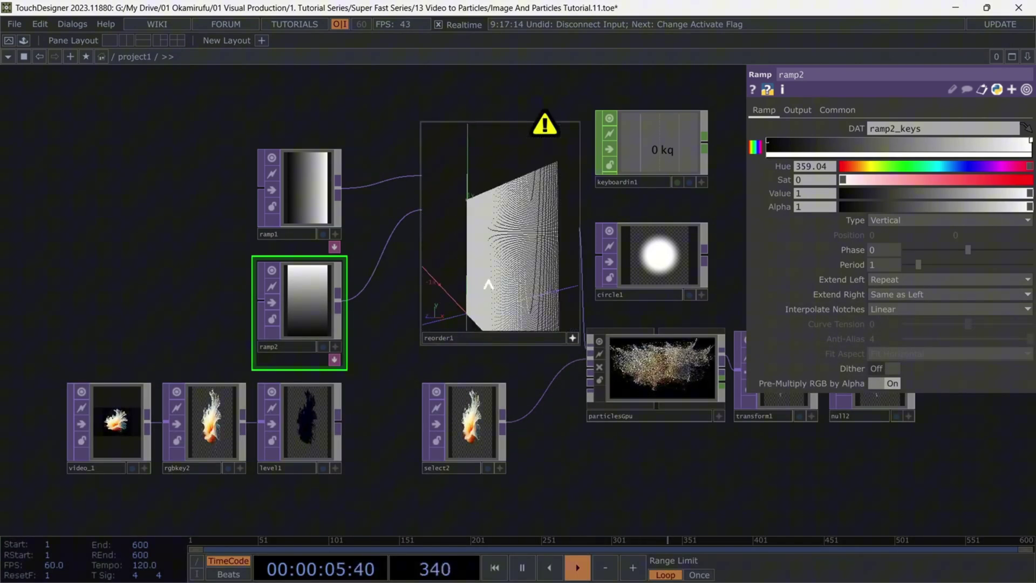
pyautogui.moveTo(490, 283); pyautogui.dragTo(500, 263)
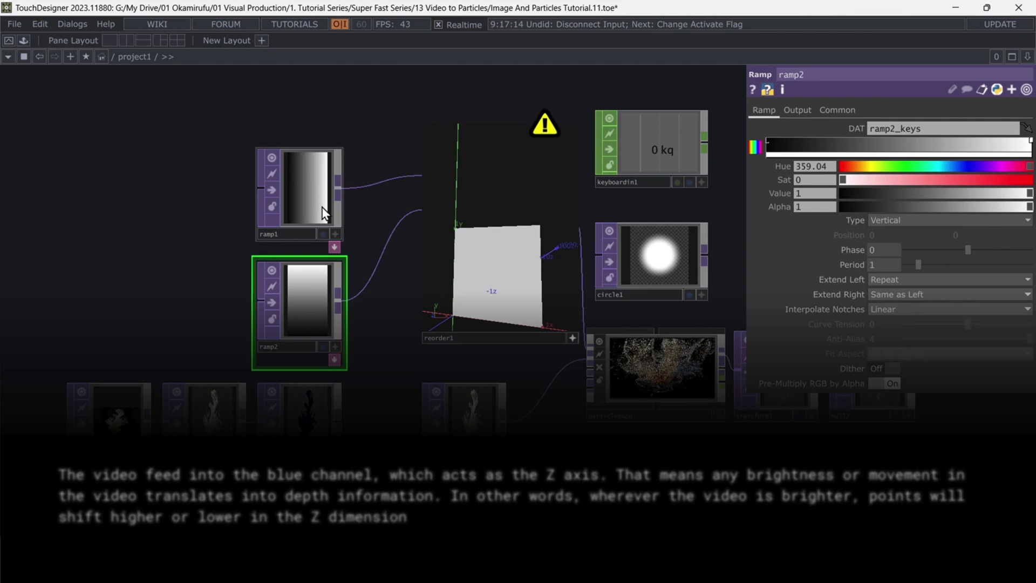
pyautogui.click(317, 236)
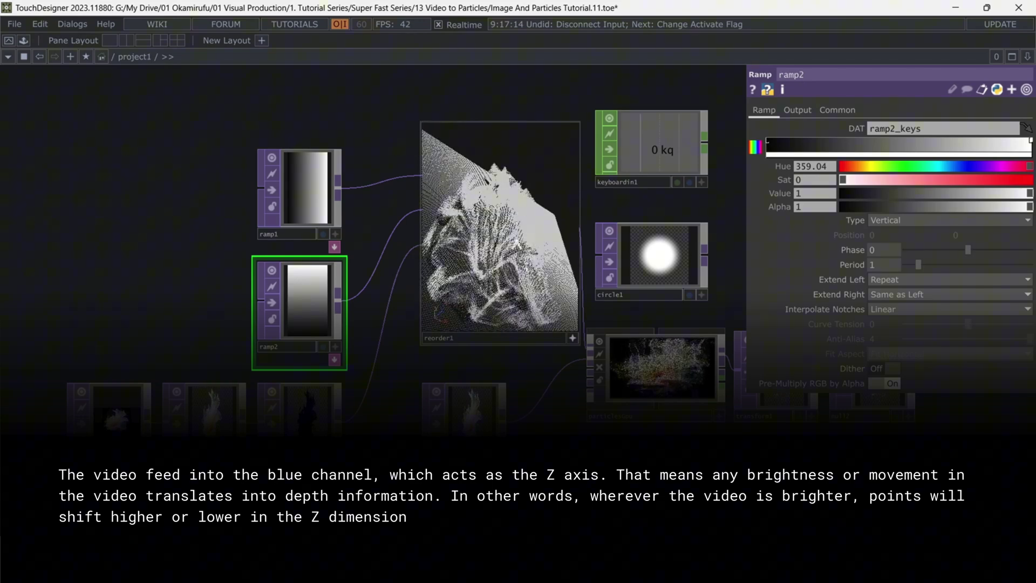
pyautogui.moveTo(436, 281); pyautogui.dragTo(500, 271)
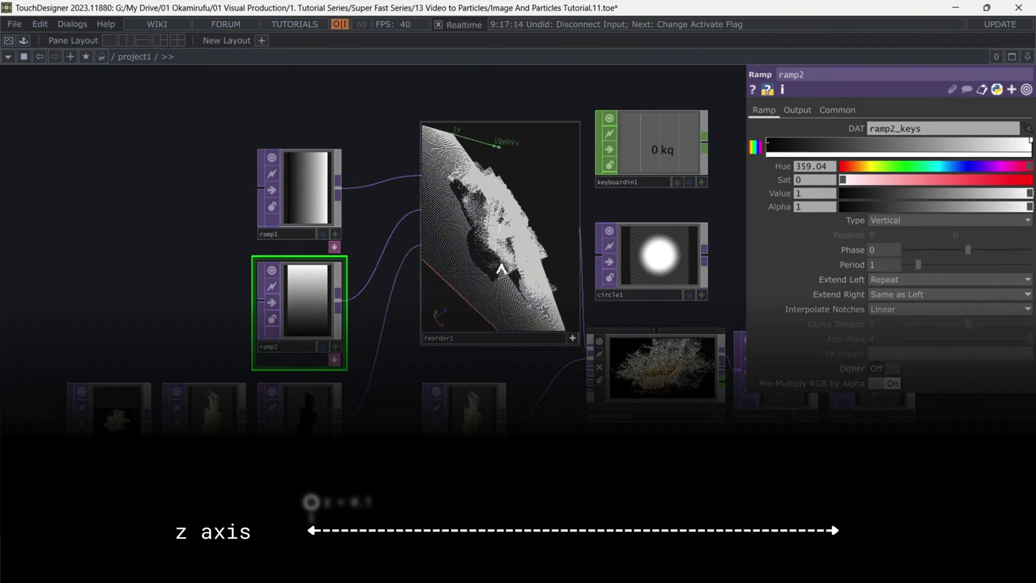
pyautogui.moveTo(507, 214); pyautogui.dragTo(516, 253)
# Return reorder1 to a normal-size, non-interactive tile and close the ramp2 parameters
pyautogui.moveTo(209, 126); pyautogui.dragTo(348, 438)
pyautogui.click(573, 339)
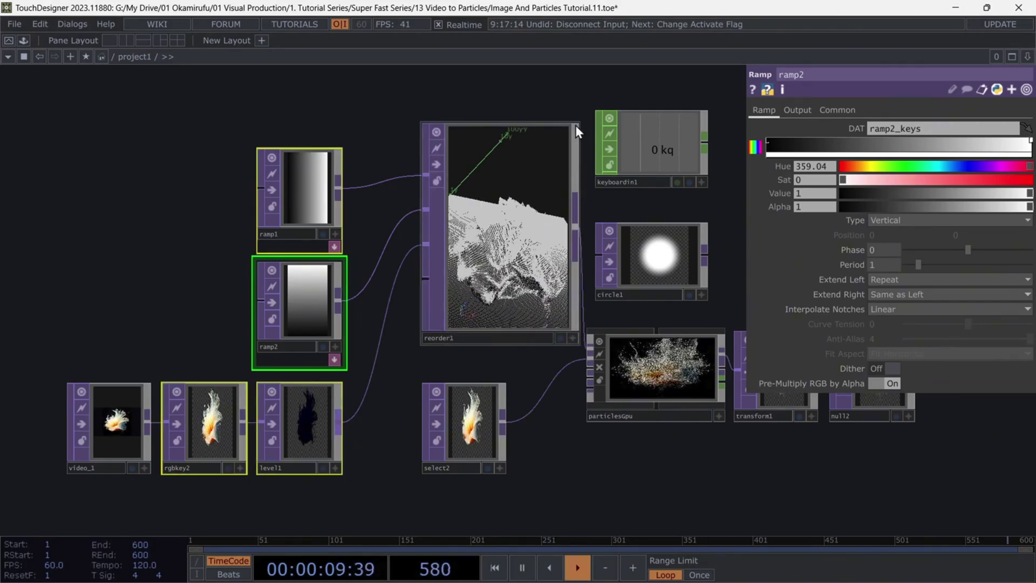
pyautogui.moveTo(568, 137); pyautogui.dragTo(514, 299)
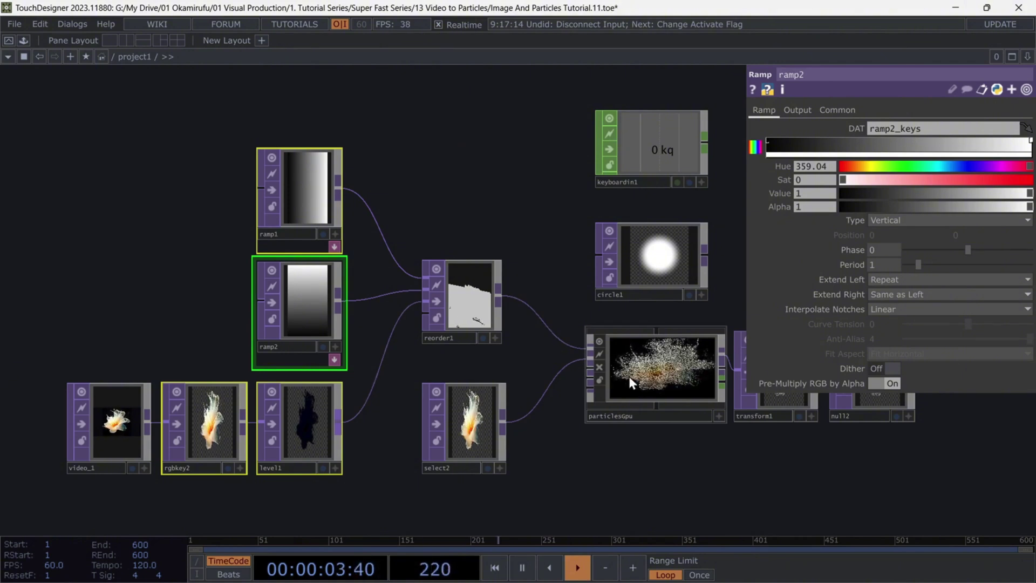
pyautogui.press('p')
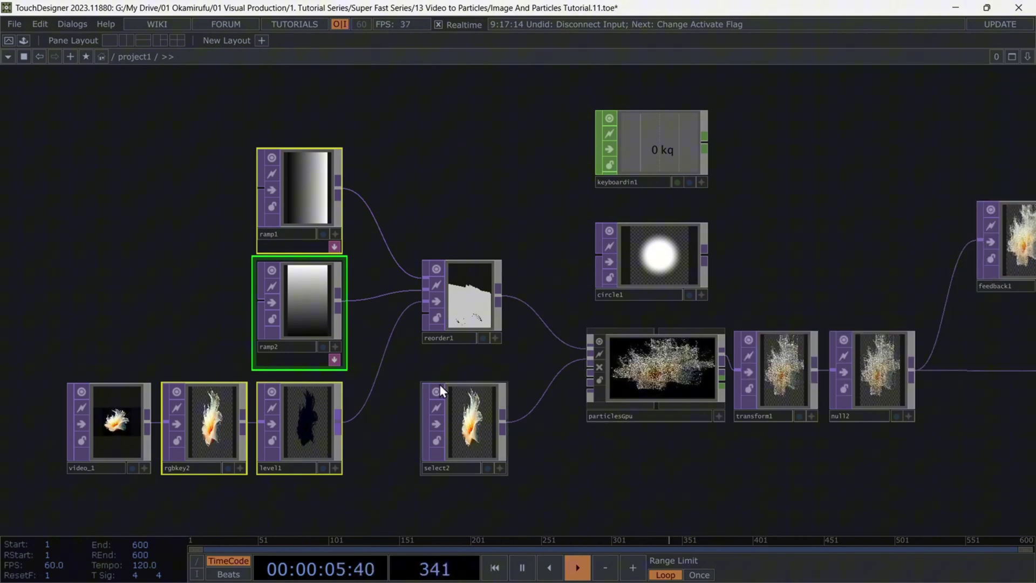
# Step through reorder1, ramp1, ramp2, level1 and particlesGpu, then zoom the network out
pyautogui.click(467, 295)
pyautogui.click(298, 180)
pyautogui.click(309, 301)
pyautogui.click(311, 419)
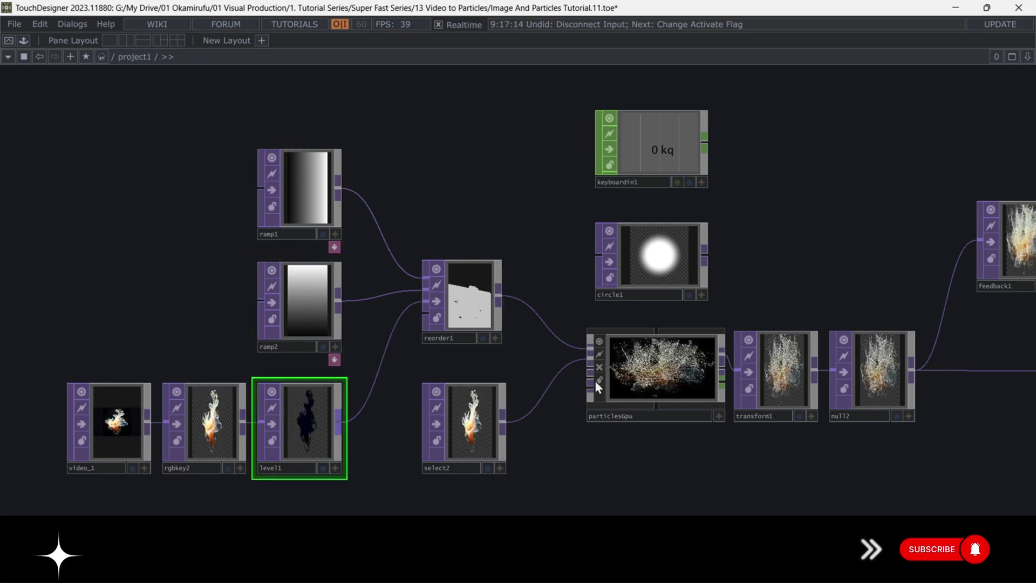
pyautogui.click(694, 376)
pyautogui.scroll(6, 697, 370)
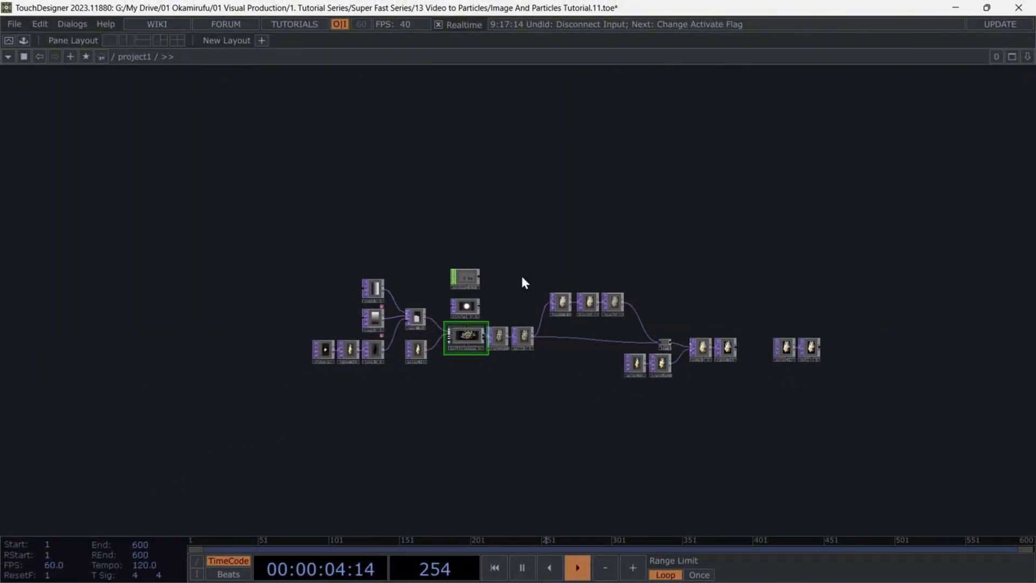
# Zoom into the composite area, select transform2, then select feedback1, blur1 and level2
pyautogui.scroll(5, 733, 349)
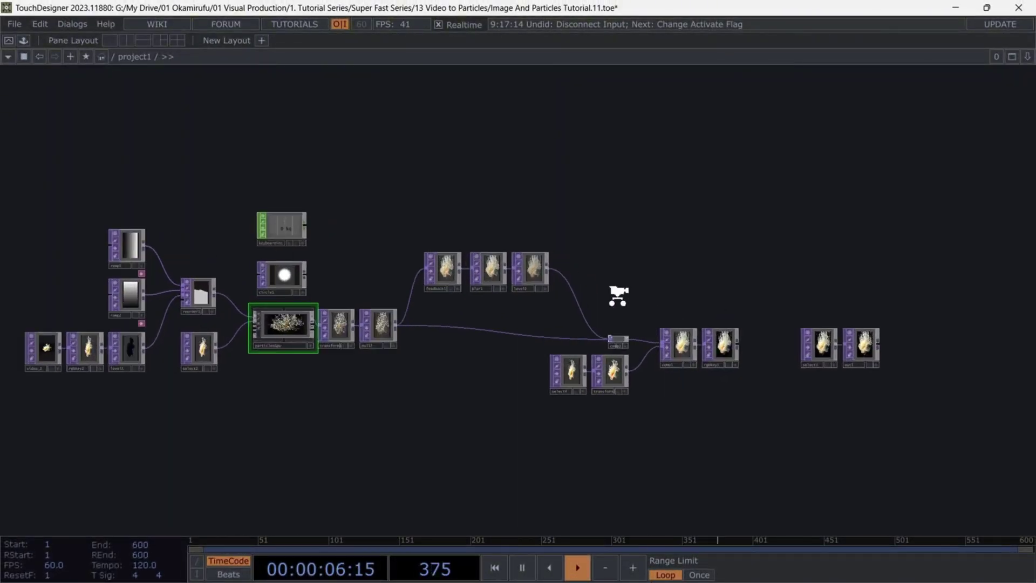
pyautogui.click(583, 378)
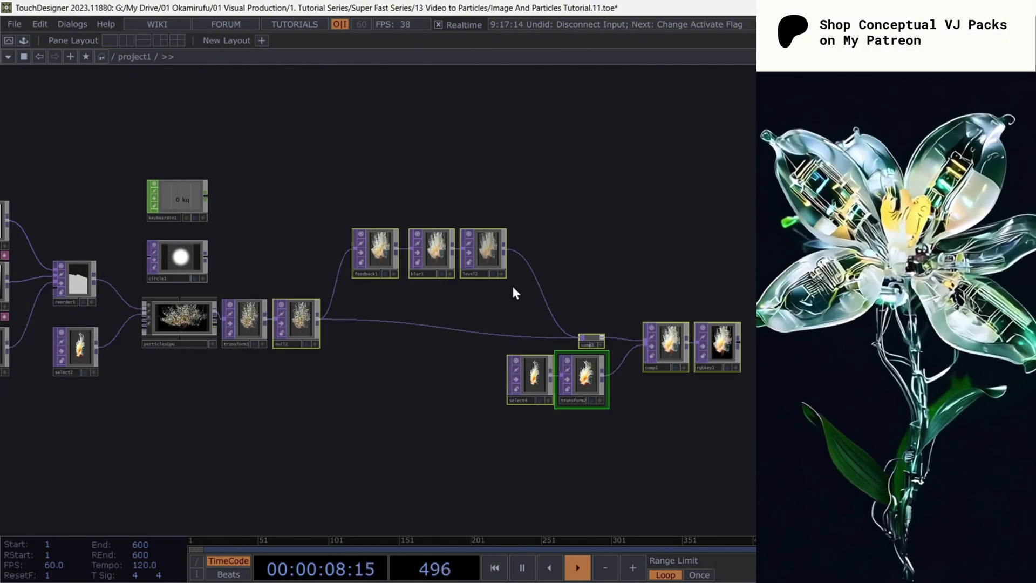
pyautogui.moveTo(412, 266); pyautogui.dragTo(500, 286)
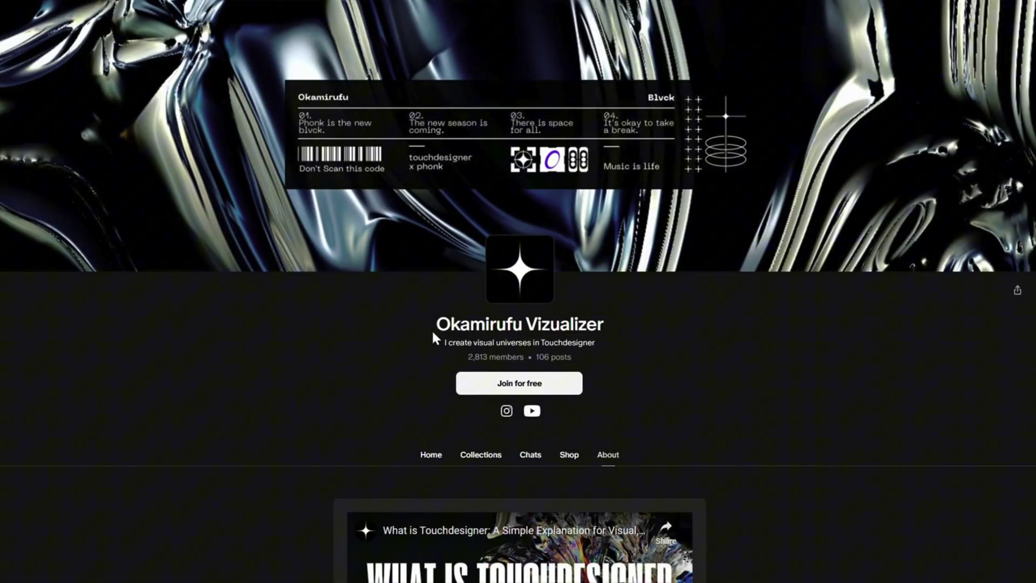
# Browse the Patreon About page, playing and pausing the embedded TouchDesigner intro video
pyautogui.doubleClick(571, 342)
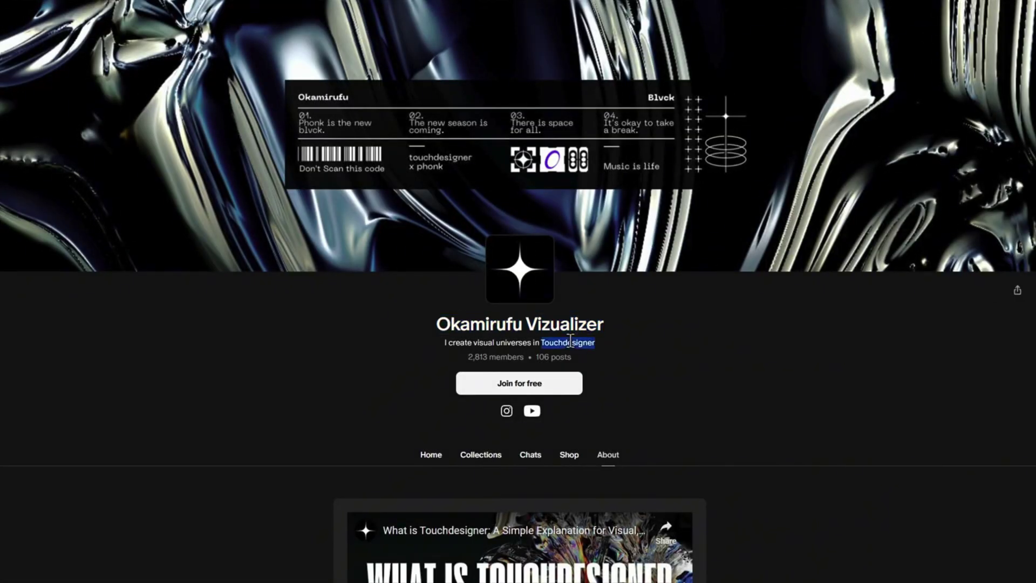
pyautogui.scroll(-6, 703, 329)
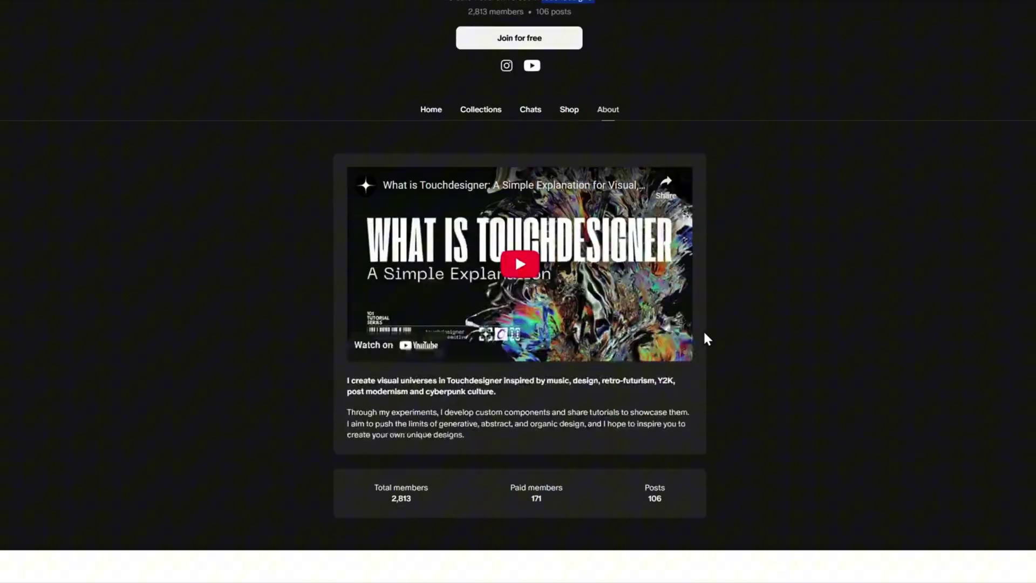
pyautogui.click(519, 252)
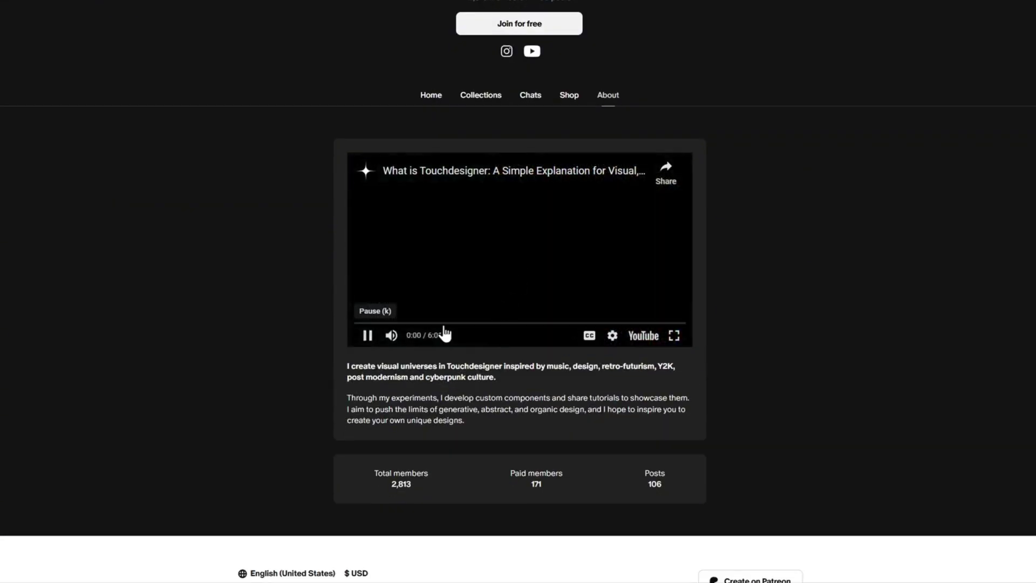
pyautogui.click(367, 343)
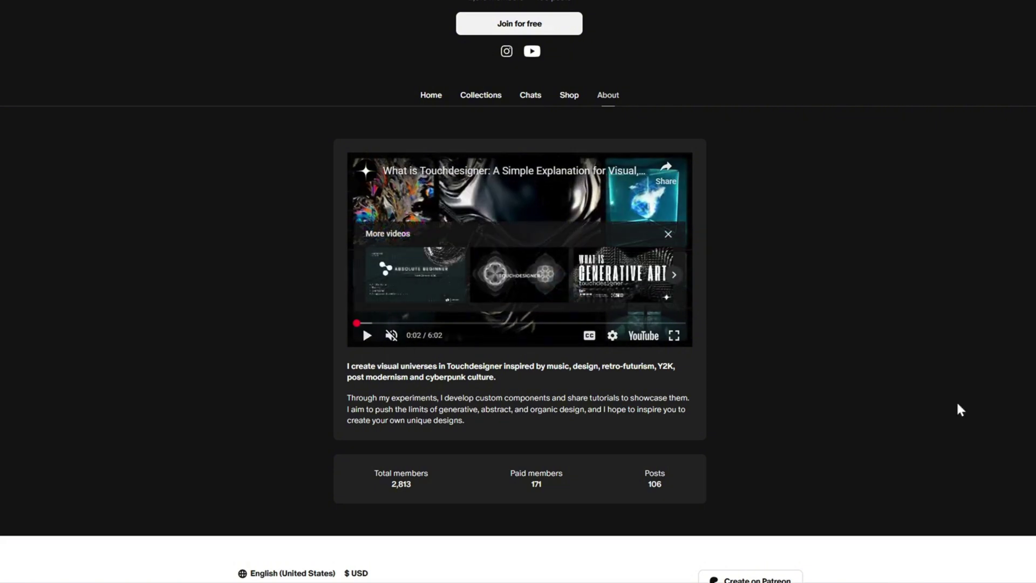
pyautogui.scroll(1, 895, 423)
pyautogui.moveTo(372, 544); pyautogui.dragTo(435, 563)
pyautogui.scroll(4, 464, 518)
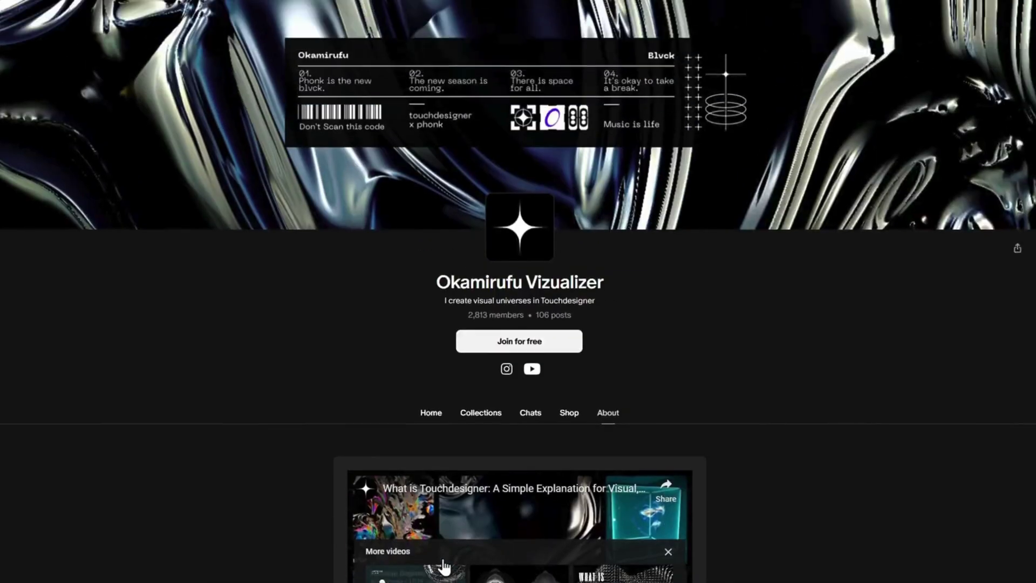
# Look through the creator's collections of posts
pyautogui.click(487, 458)
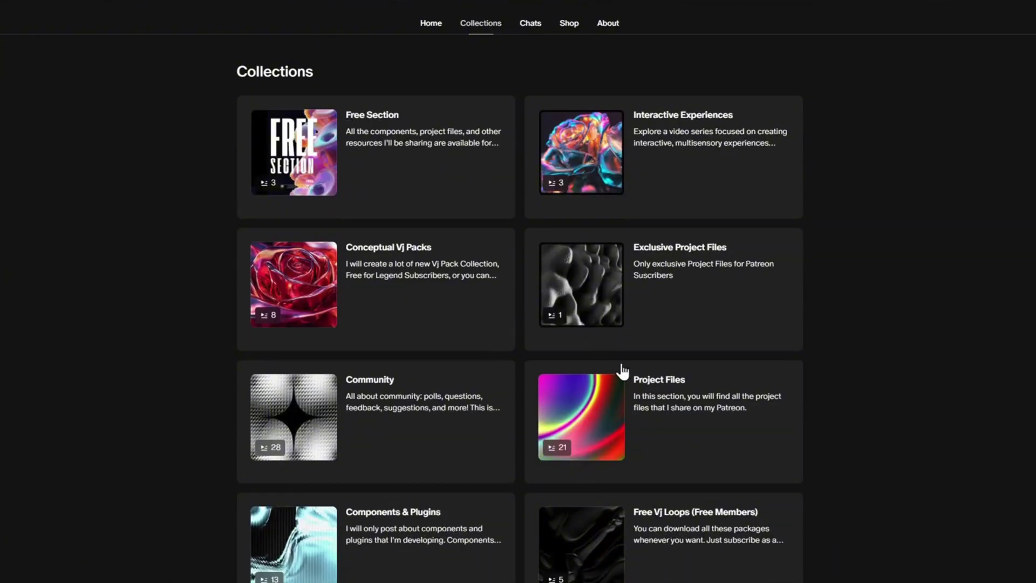
pyautogui.scroll(-3, 640, 389)
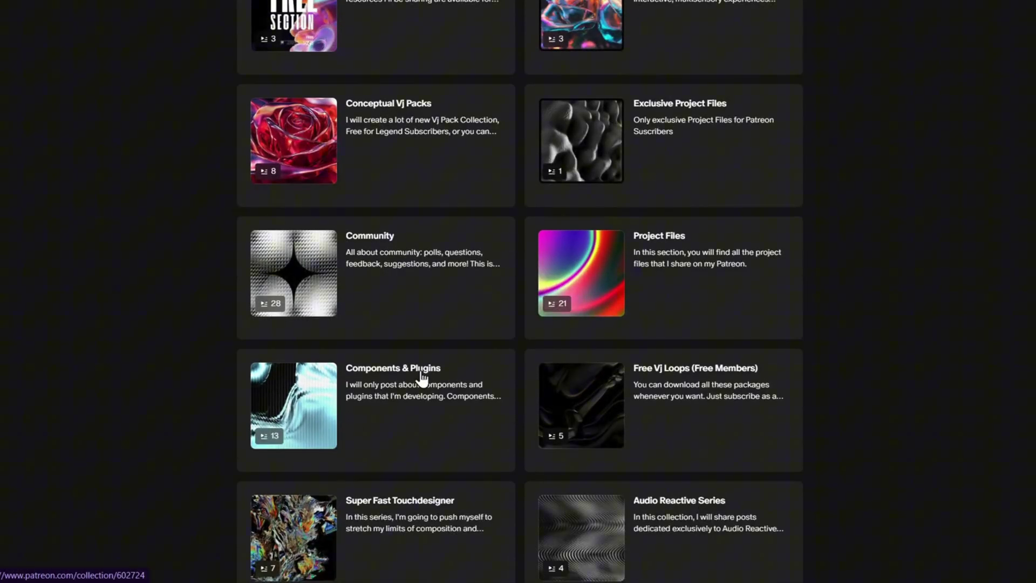
pyautogui.scroll(-5, 406, 381)
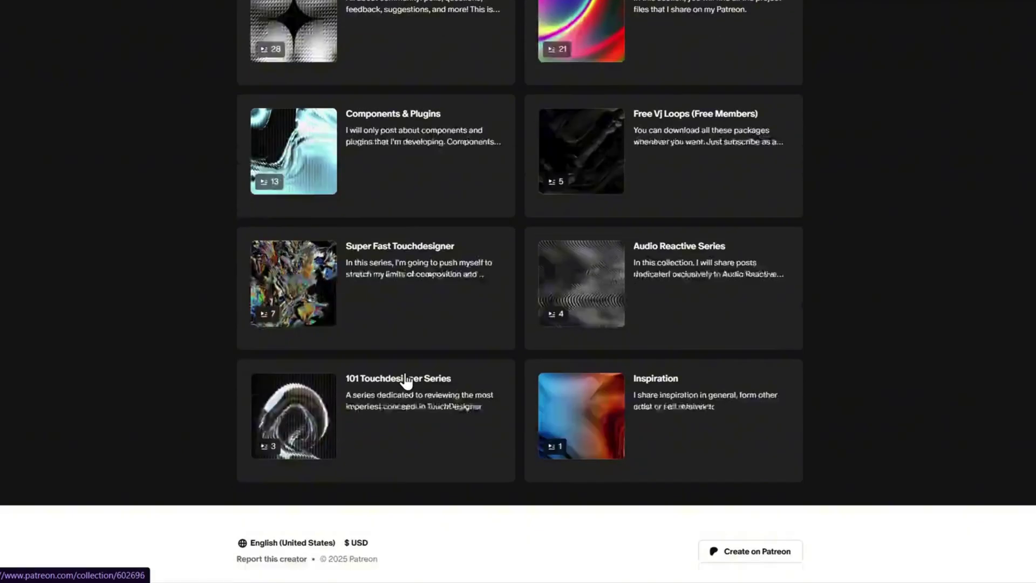
pyautogui.scroll(10, 493, 458)
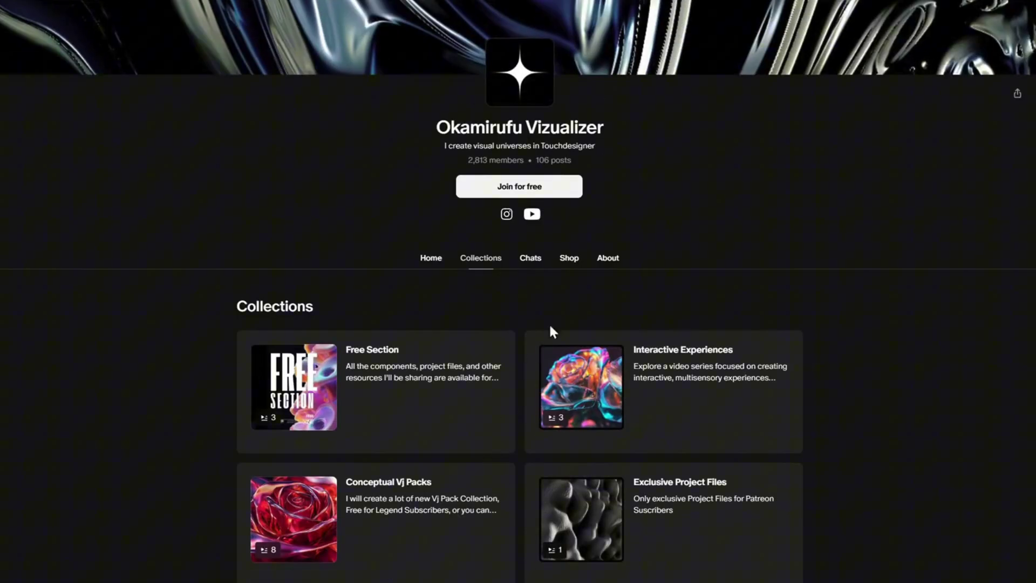
# Browse the shop of project files, then return Home and scroll to the membership tiers
pyautogui.click(570, 263)
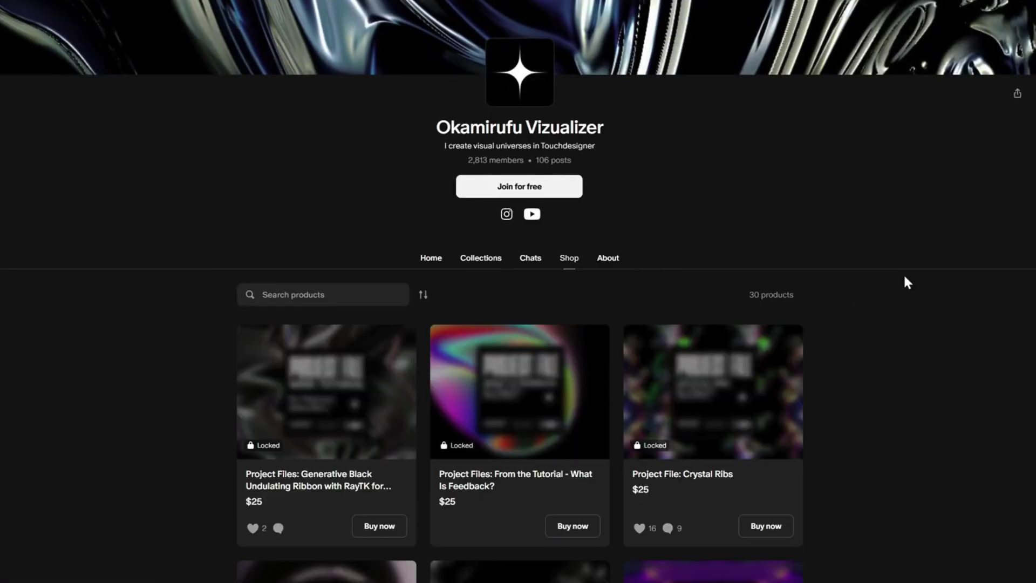
pyautogui.scroll(-3, 903, 275)
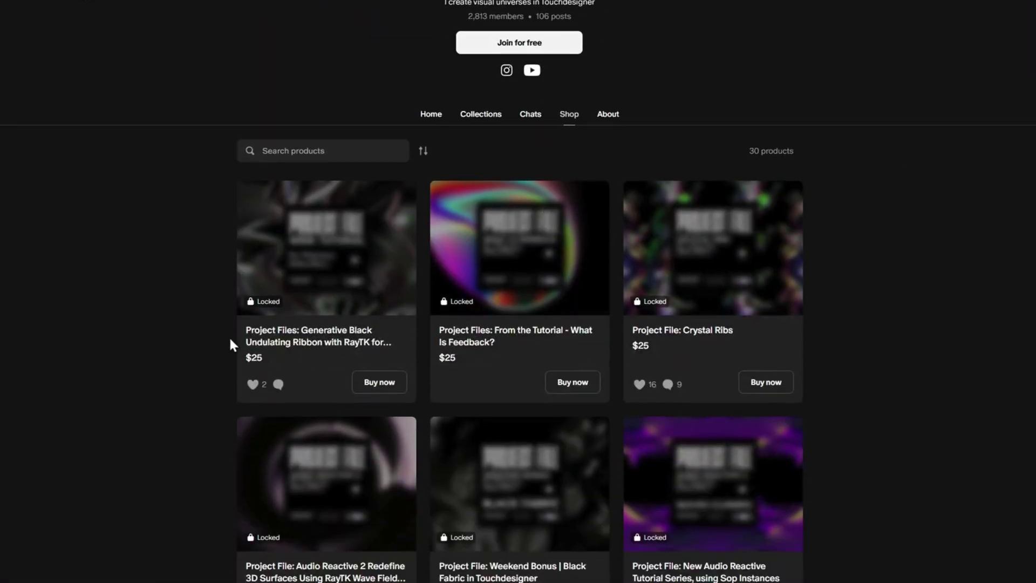
pyautogui.scroll(-8, 231, 341)
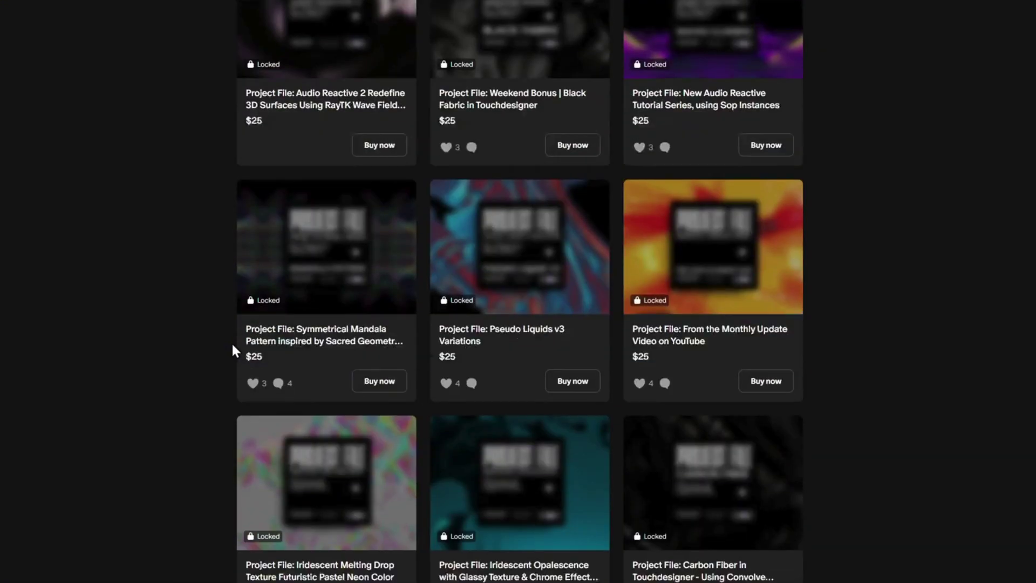
pyautogui.scroll(-13, 232, 345)
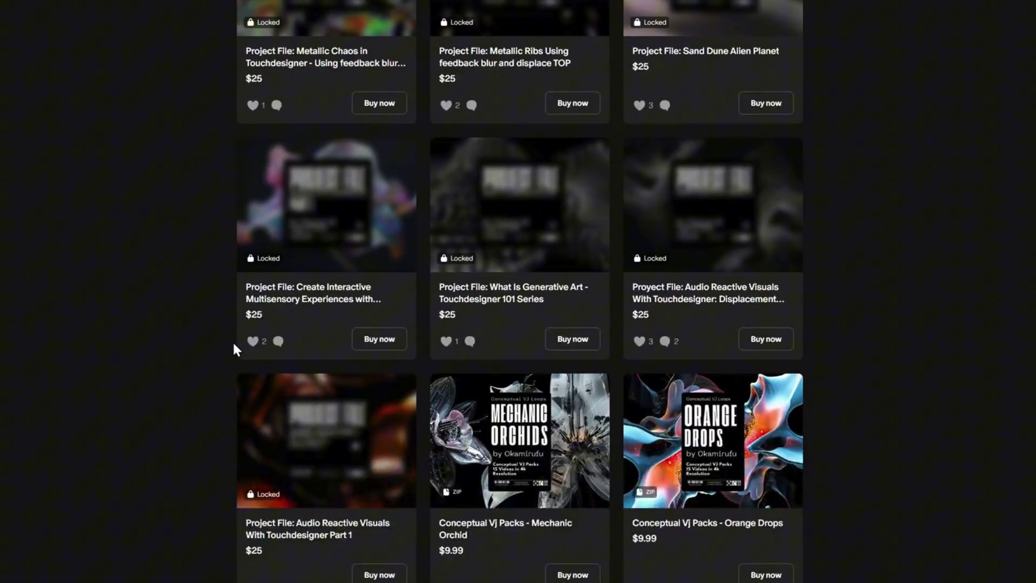
pyautogui.scroll(-5, 233, 345)
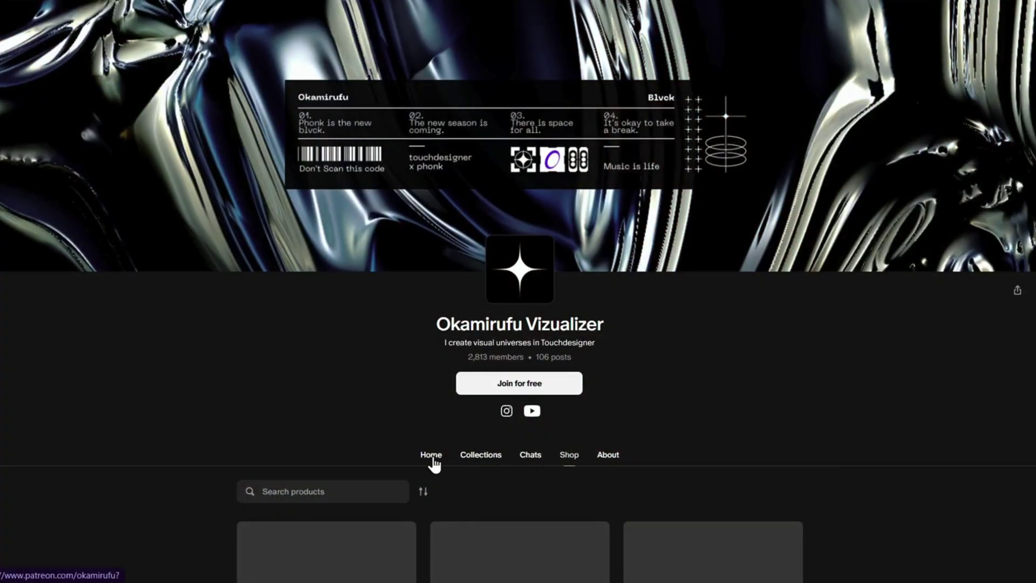
pyautogui.click(432, 456)
pyautogui.scroll(-8, 837, 335)
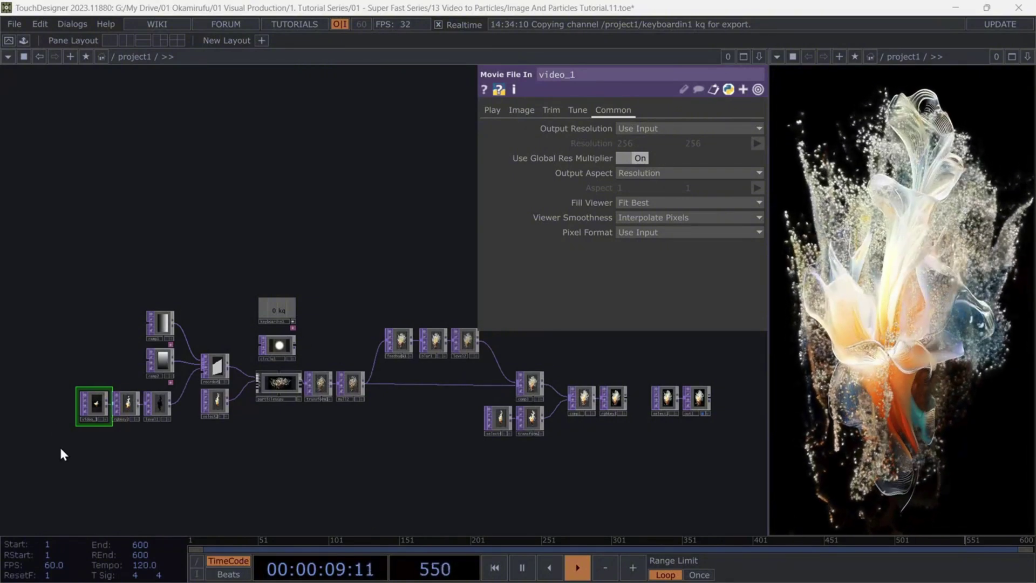
# Recentre on the video input chain and drop rgbkey2's red key threshold to 0
pyautogui.scroll(5, 62, 440)
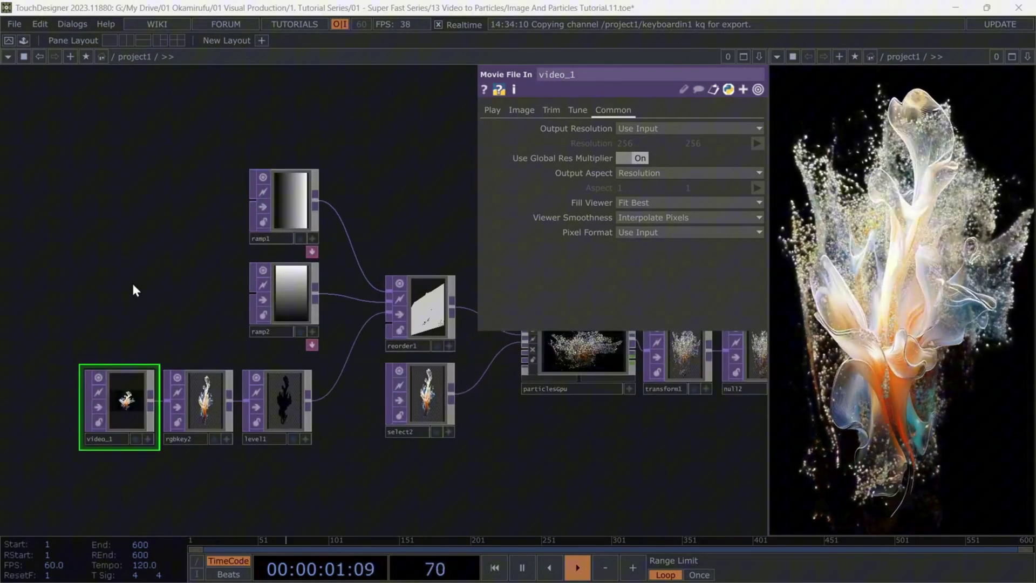
pyautogui.moveTo(142, 278); pyautogui.dragTo(163, 275)
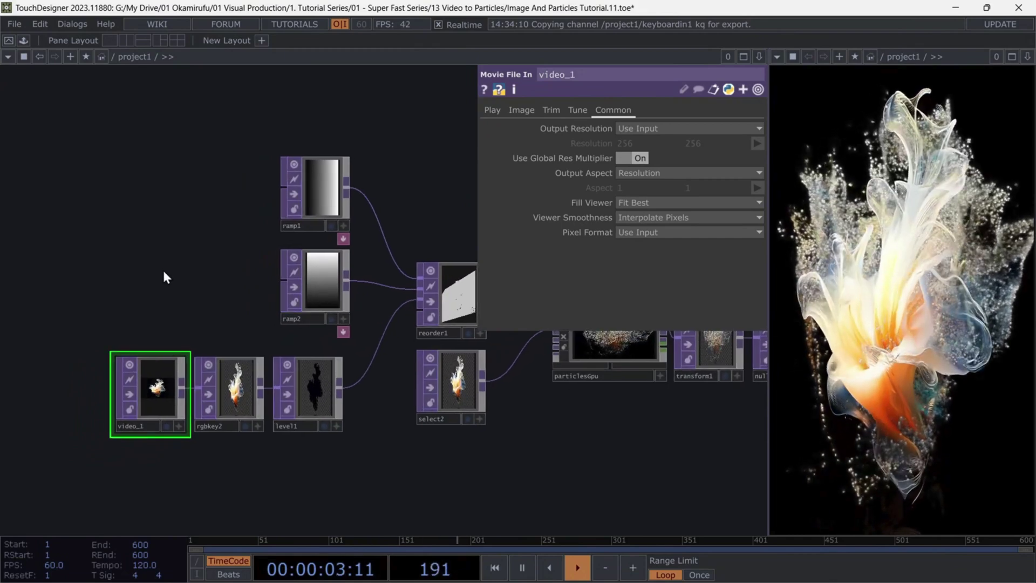
pyautogui.scroll(1, 145, 396)
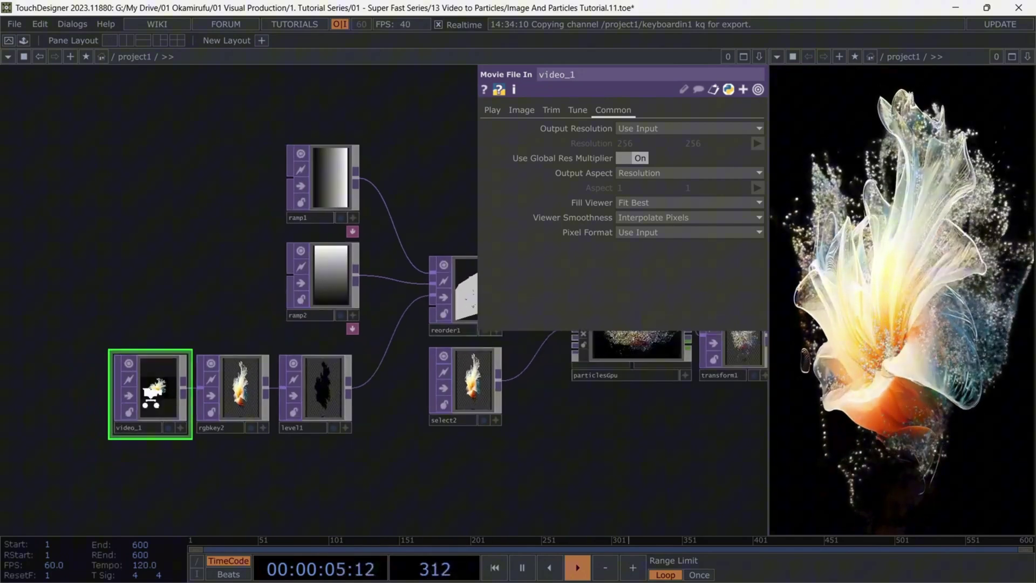
pyautogui.scroll(6, 146, 398)
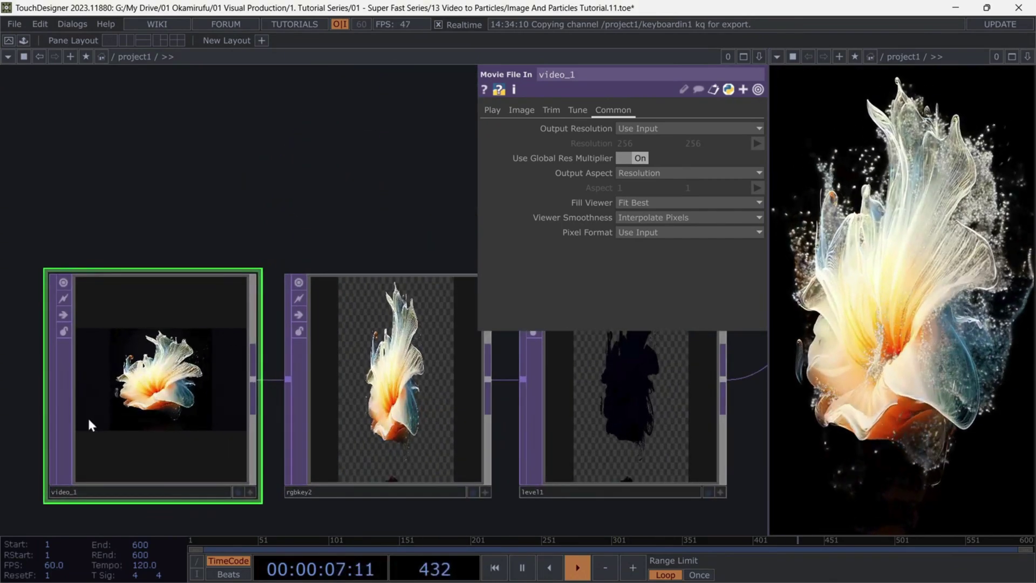
pyautogui.scroll(-5, 91, 359)
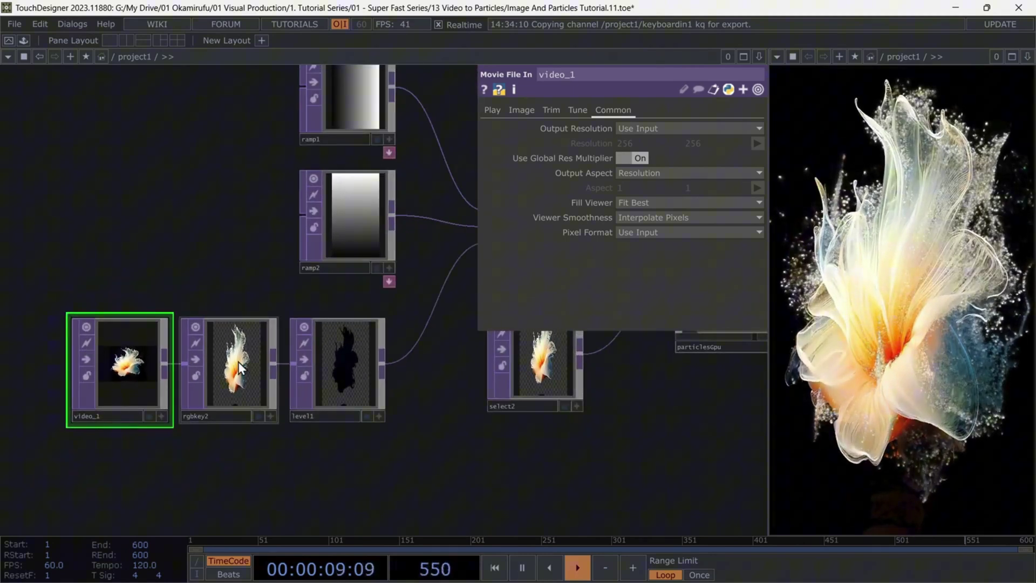
pyautogui.click(237, 369)
pyautogui.scroll(6, 234, 372)
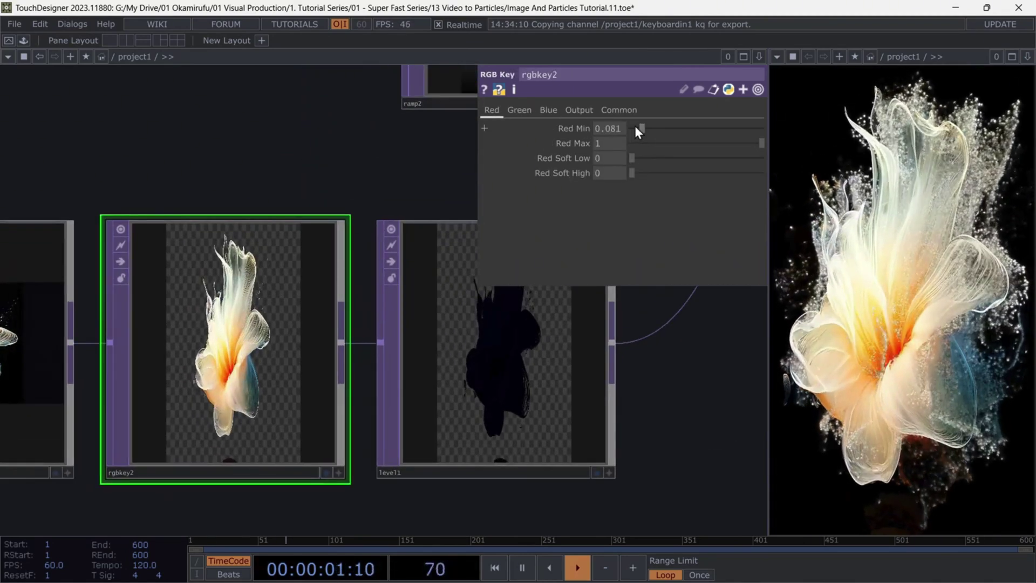
pyautogui.moveTo(638, 127); pyautogui.dragTo(639, 128)
# Keep rgbkey2's Output Resolution at Parent Panel Size, then re-enter project1 and recentre on the keying nodes
pyautogui.click(618, 112)
pyautogui.click(628, 127)
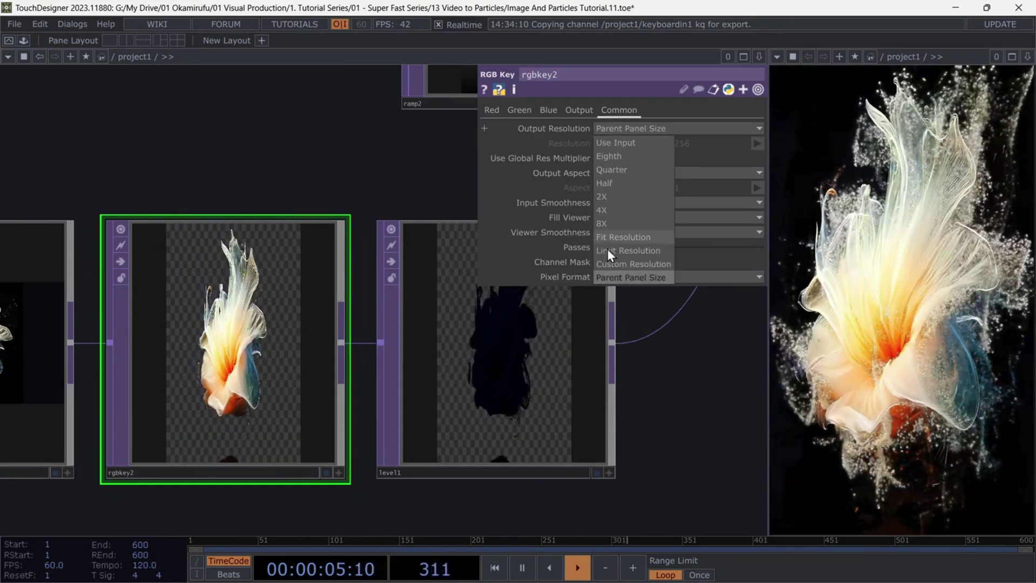
pyautogui.click(618, 279)
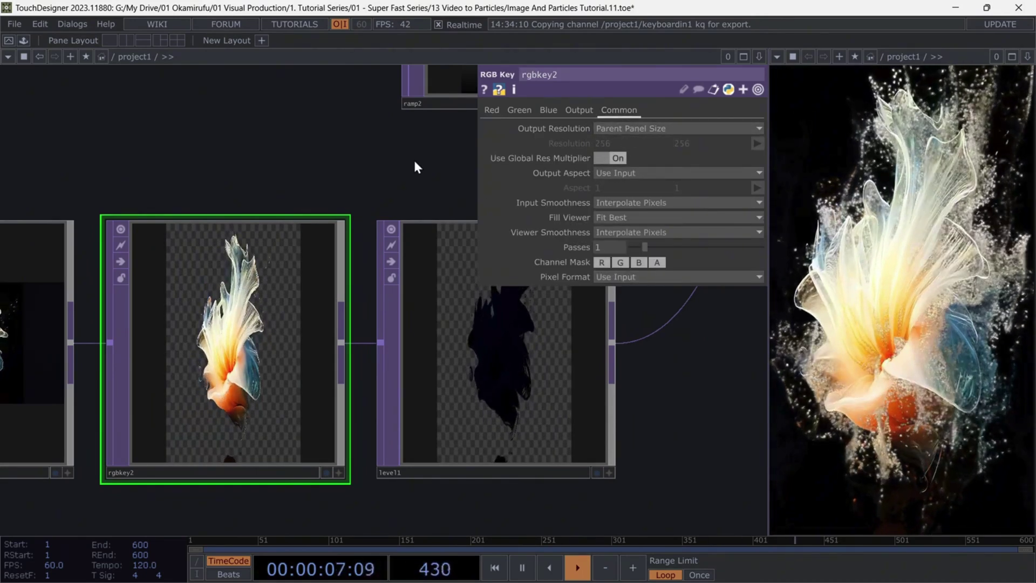
pyautogui.press('u')
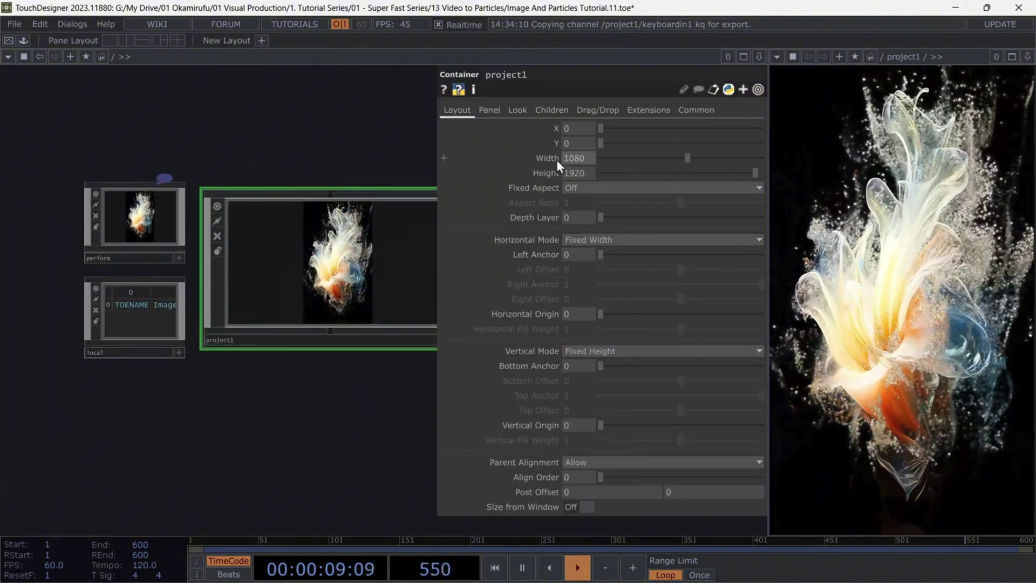
pyautogui.press('i')
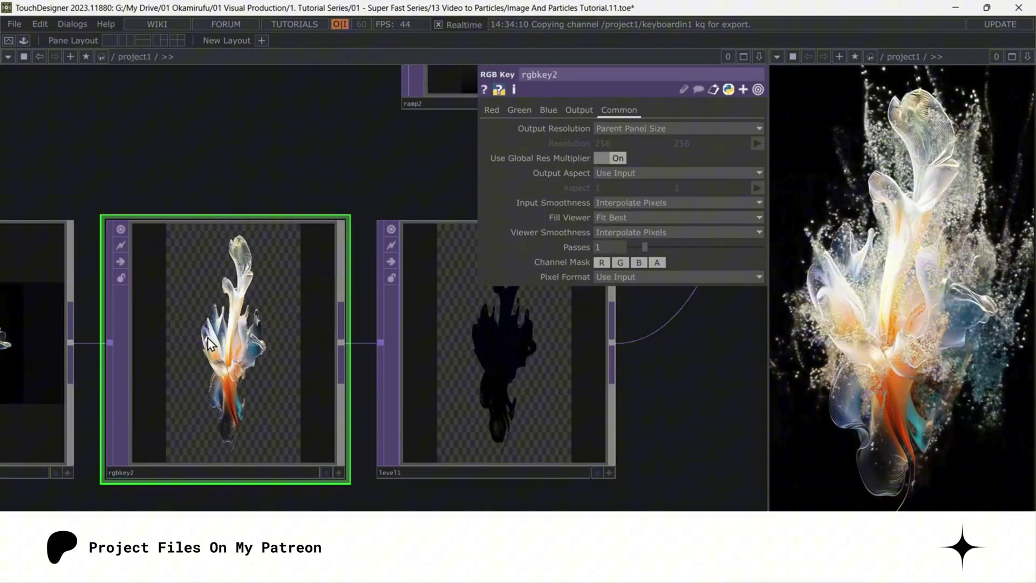
pyautogui.scroll(-2, 289, 200)
pyautogui.moveTo(287, 186); pyautogui.dragTo(313, 257)
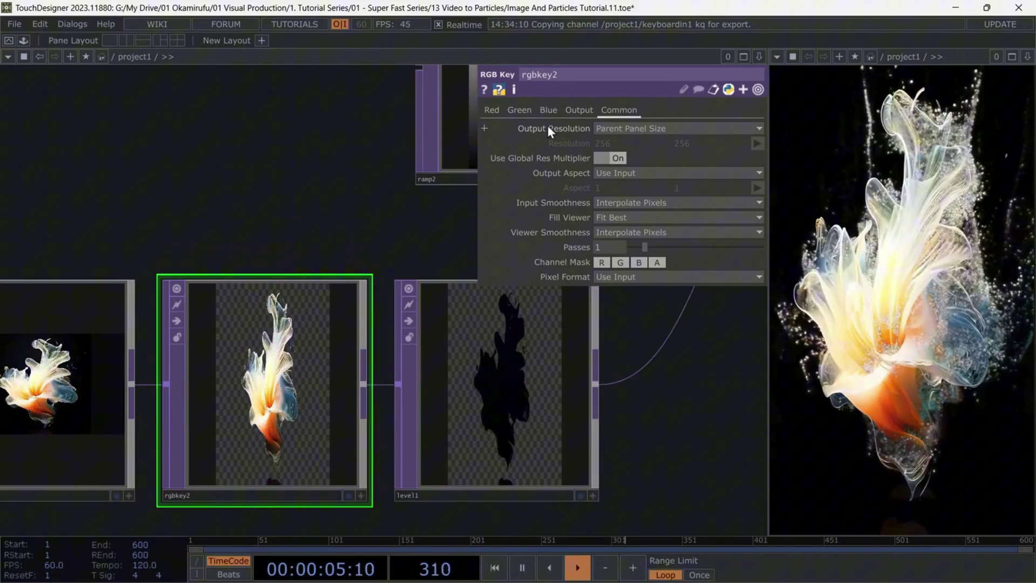
# Nudge rgbkey2's red key threshold up, then tune level1's High B between 0.141 and 0.108
pyautogui.click(487, 110)
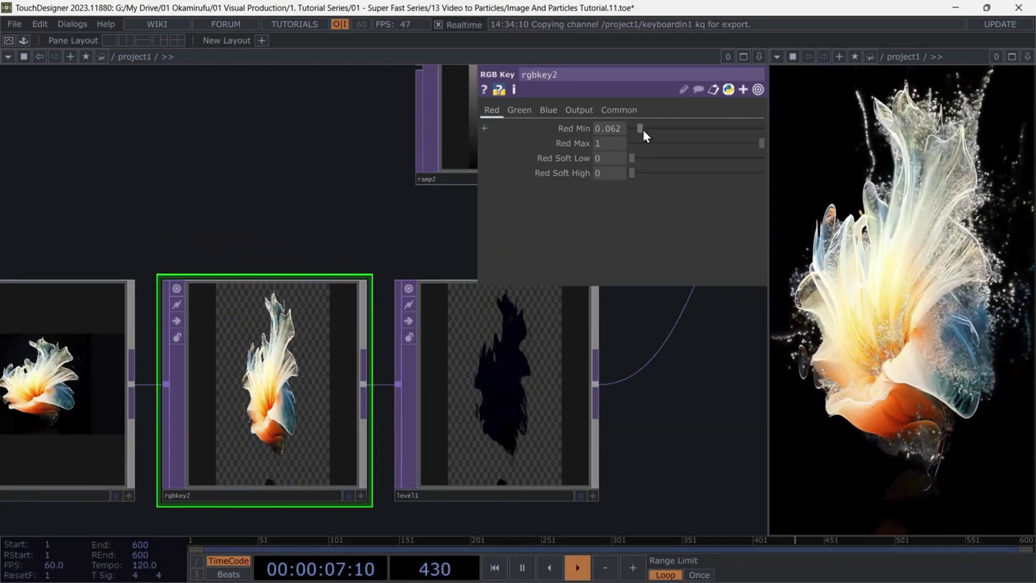
pyautogui.moveTo(643, 130)
pyautogui.mouseDown()
pyautogui.moveTo(634, 129)
pyautogui.moveTo(643, 128)
pyautogui.mouseUp()
pyautogui.click(498, 403)
pyautogui.moveTo(625, 438); pyautogui.dragTo(254, 416)
pyautogui.scroll(-2, 414, 430)
pyautogui.moveTo(645, 201)
pyautogui.mouseDown()
pyautogui.moveTo(674, 199)
pyautogui.moveTo(652, 199)
pyautogui.mouseUp()
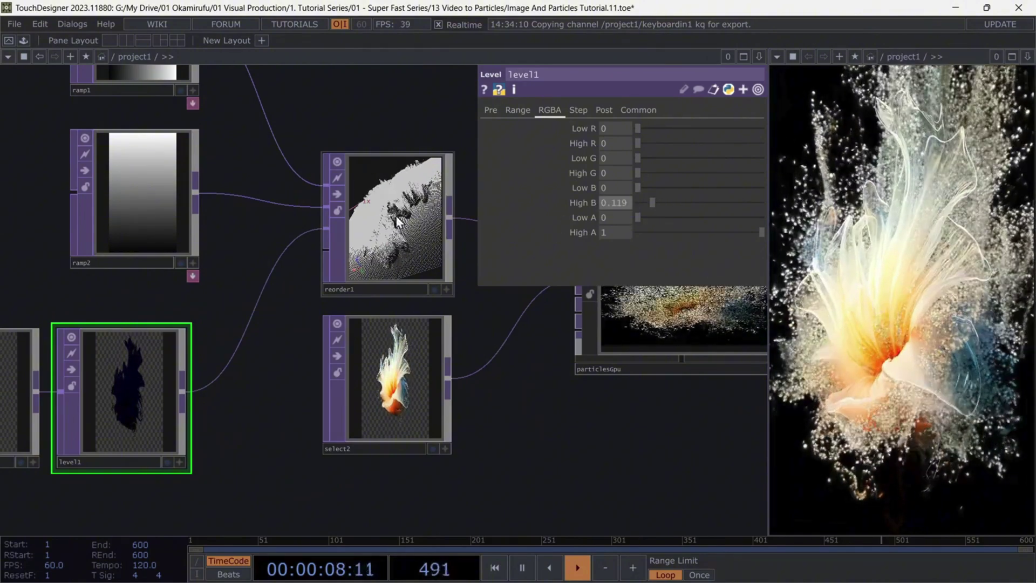
pyautogui.click(650, 202)
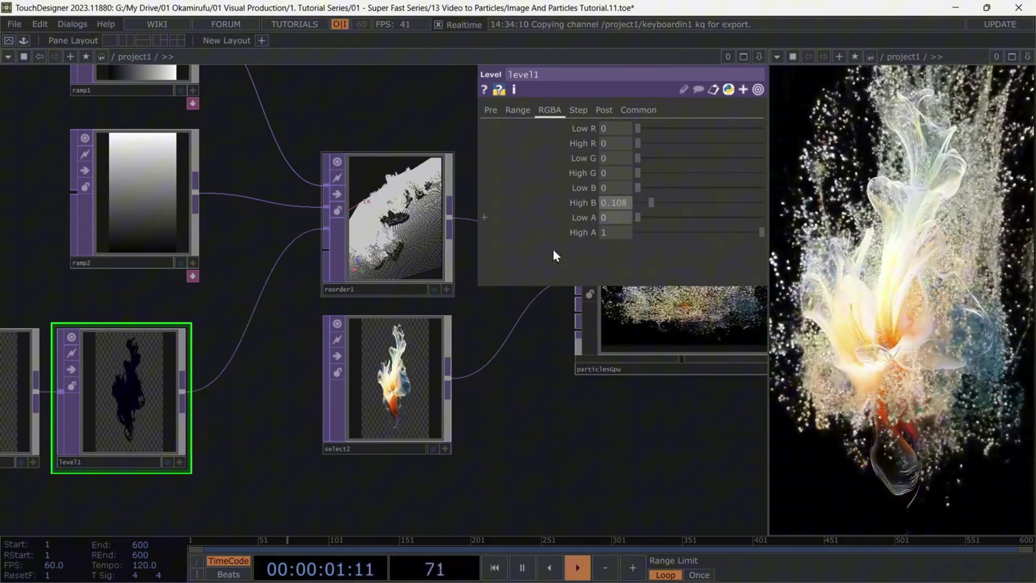
# Look closer at reorder1's points and raise level1's blue high level to brighten the particles
pyautogui.click(446, 290)
pyautogui.scroll(5, 378, 216)
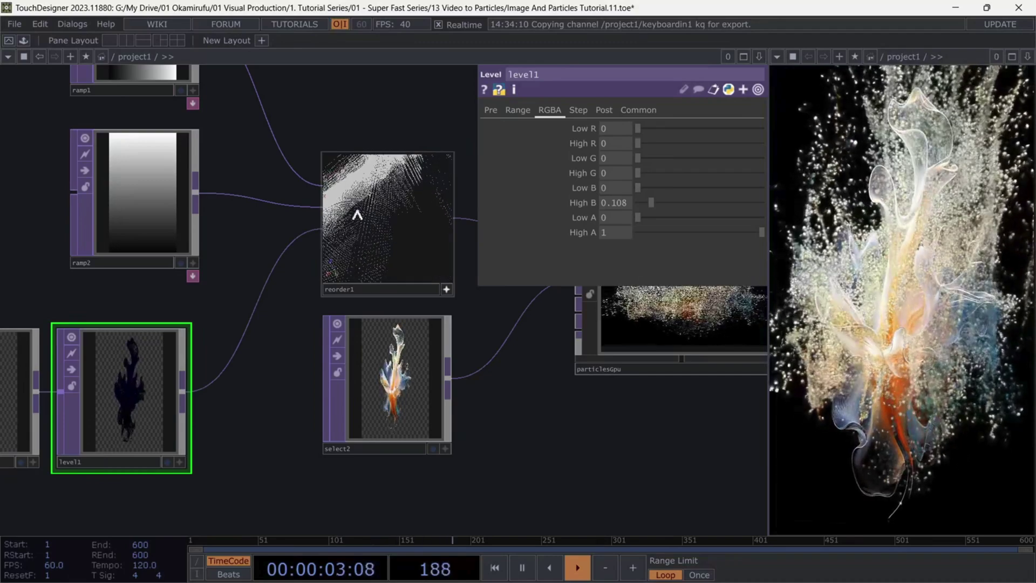
pyautogui.moveTo(652, 202)
pyautogui.mouseDown()
pyautogui.moveTo(681, 199)
pyautogui.moveTo(653, 203)
pyautogui.mouseUp()
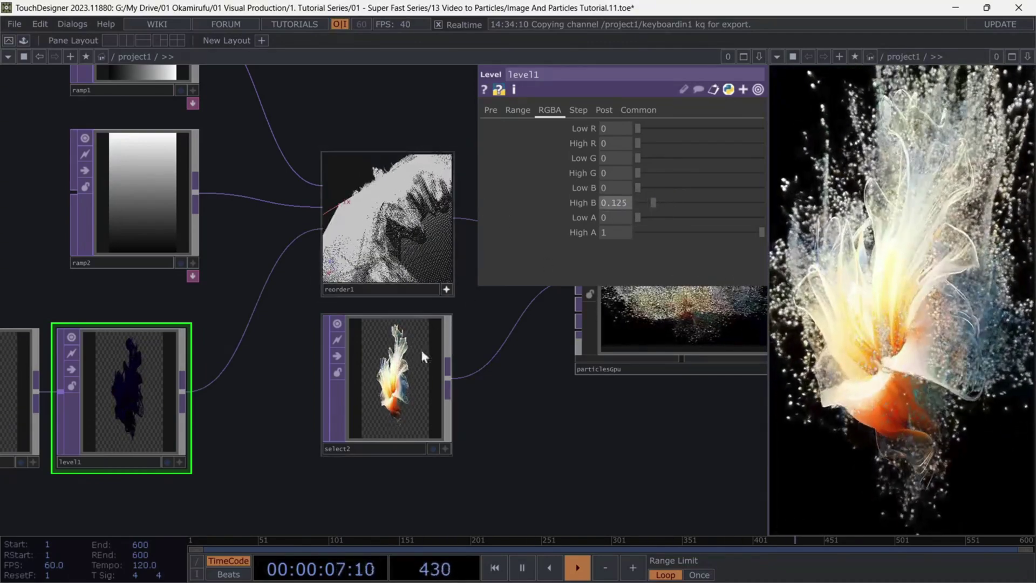
pyautogui.scroll(-2, 420, 347)
# Select reorder1, pan to show circle1 and null2, and check ramp1's gradient settings
pyautogui.click(434, 306)
pyautogui.click(412, 260)
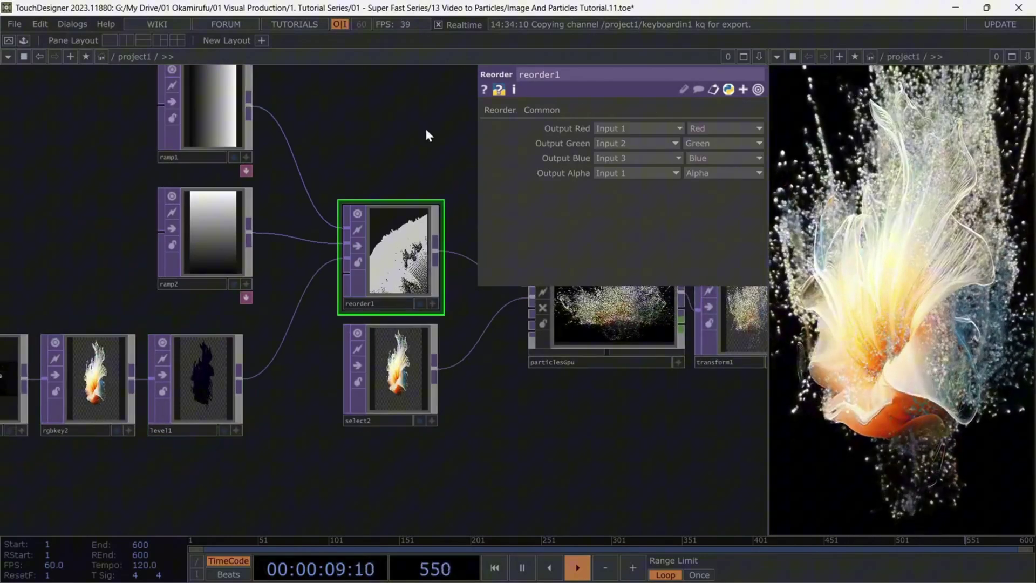
pyautogui.moveTo(426, 134); pyautogui.dragTo(356, 180)
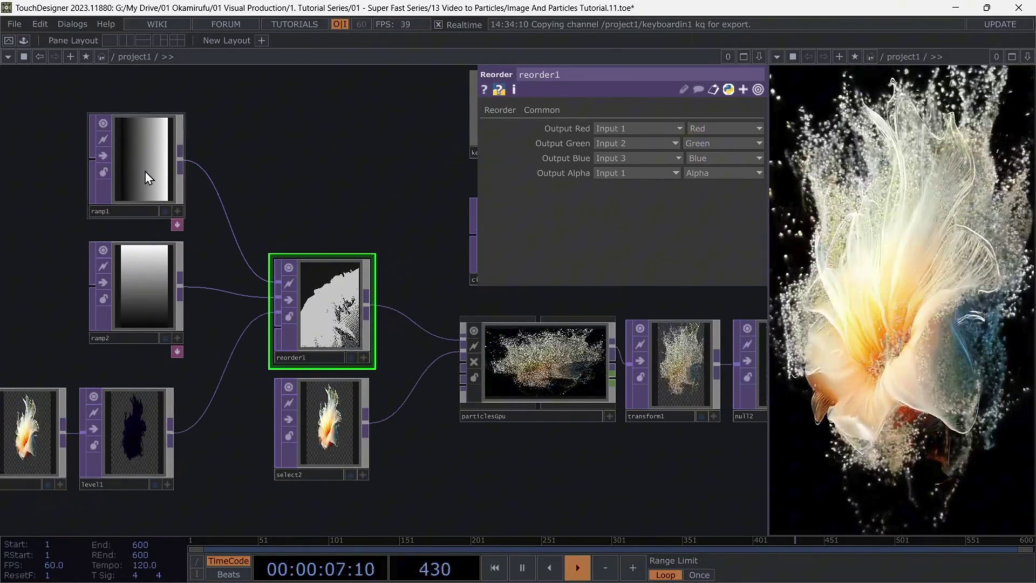
pyautogui.click(144, 170)
pyautogui.click(324, 308)
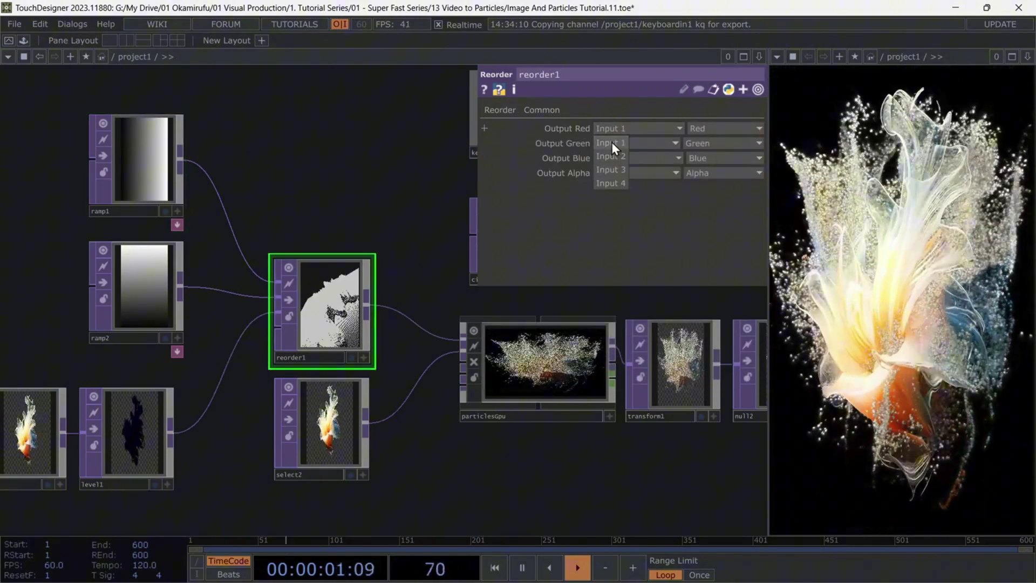
# Confirm reorder1 takes red, green and blue from inputs 1, 2 and 3, then activate its preview
pyautogui.click(693, 131)
pyautogui.click(717, 134)
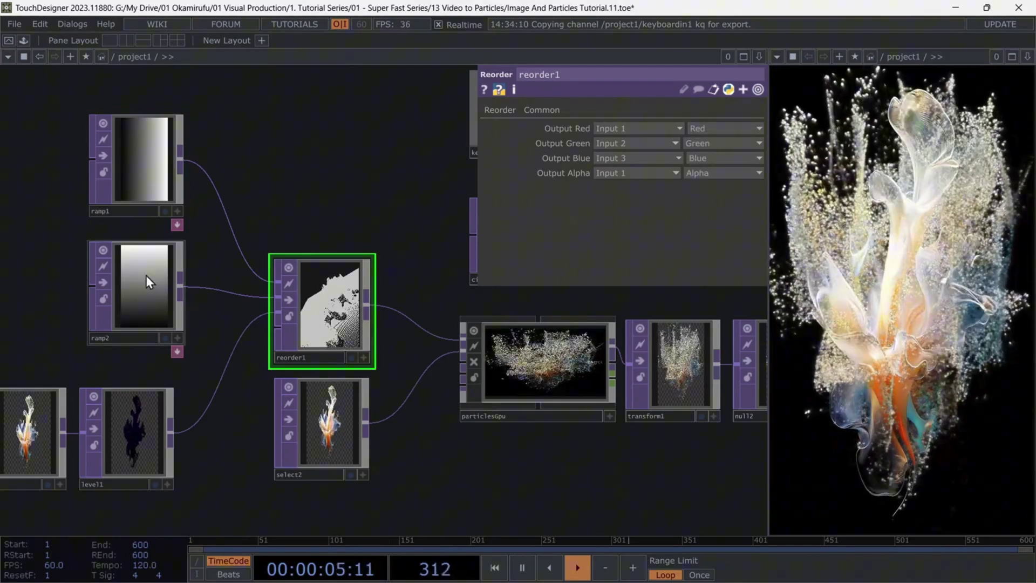
pyautogui.click(655, 142)
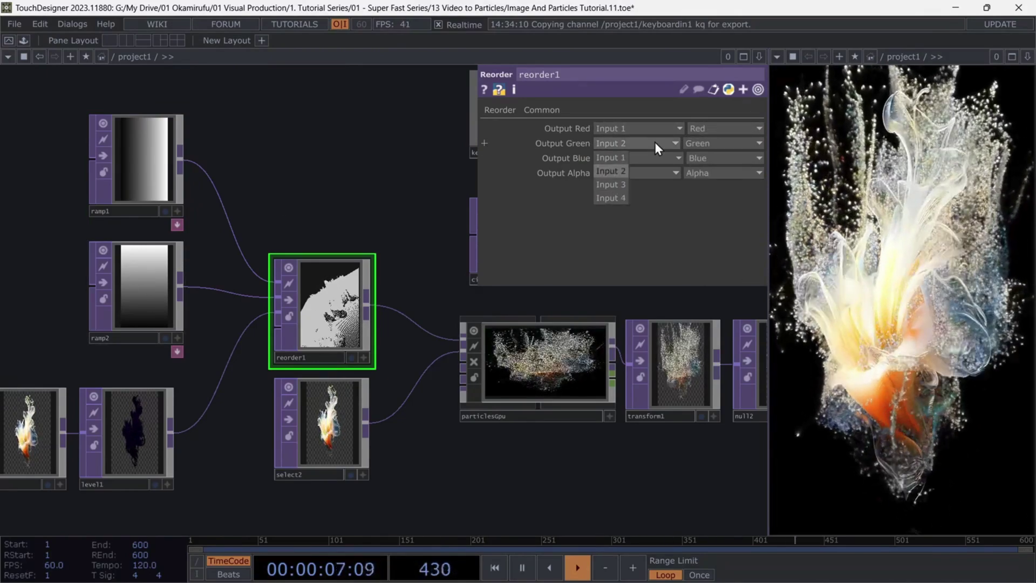
pyautogui.click(615, 184)
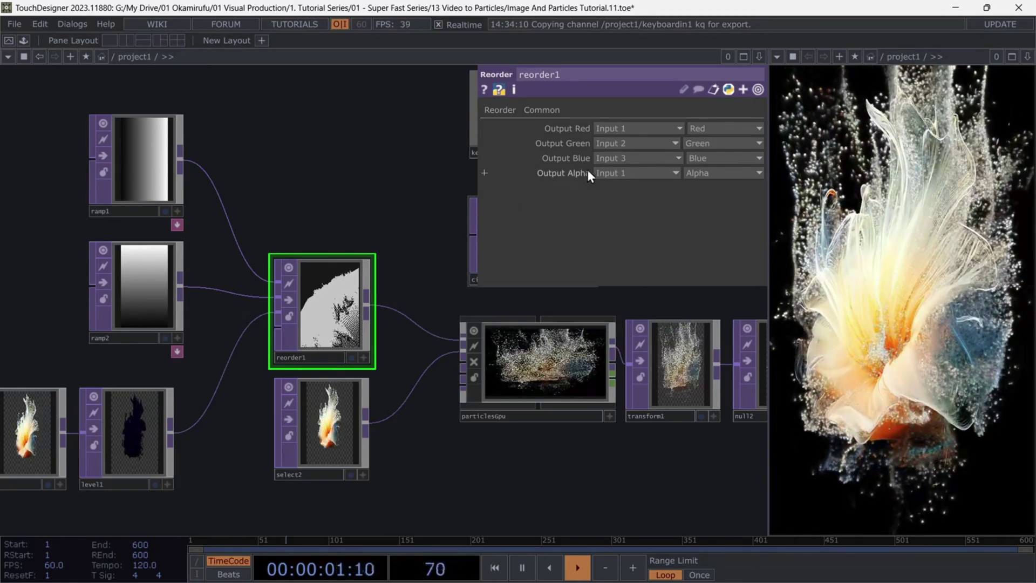
pyautogui.click(616, 157)
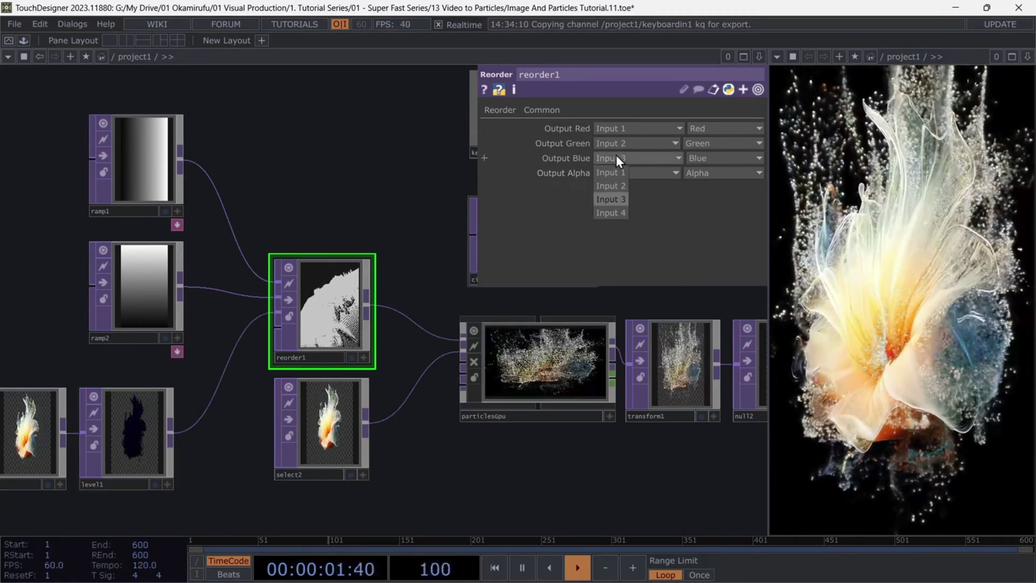
pyautogui.click(699, 156)
pyautogui.click(699, 156)
pyautogui.click(699, 219)
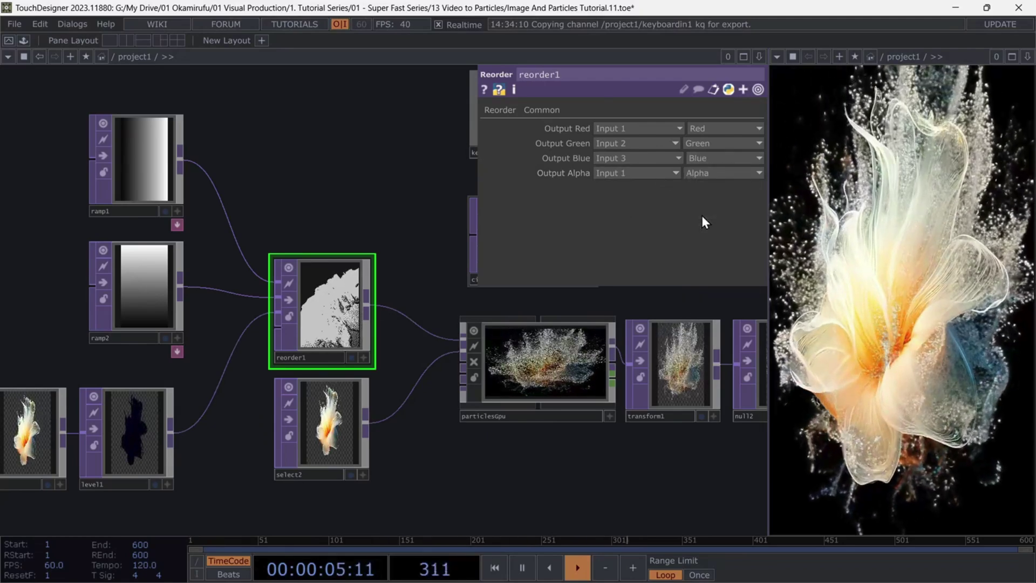
pyautogui.click(363, 357)
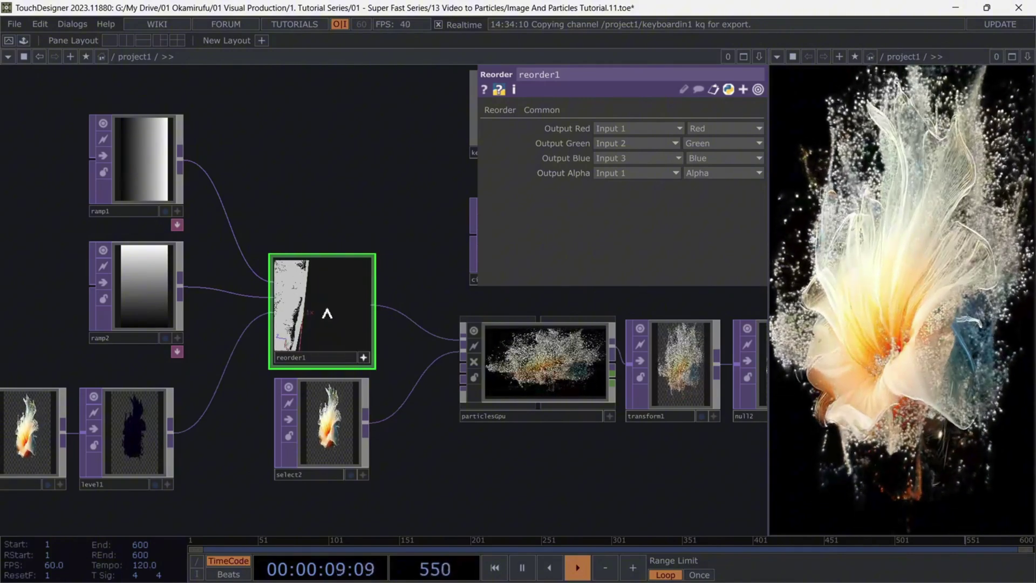
pyautogui.scroll(-5, 216, 257)
pyautogui.hscroll(3, 370, 370)
# Select select2, then move over to particlesGpu and show its parameters with Birth 2000
pyautogui.click(138, 338)
pyautogui.moveTo(111, 409); pyautogui.dragTo(275, 379)
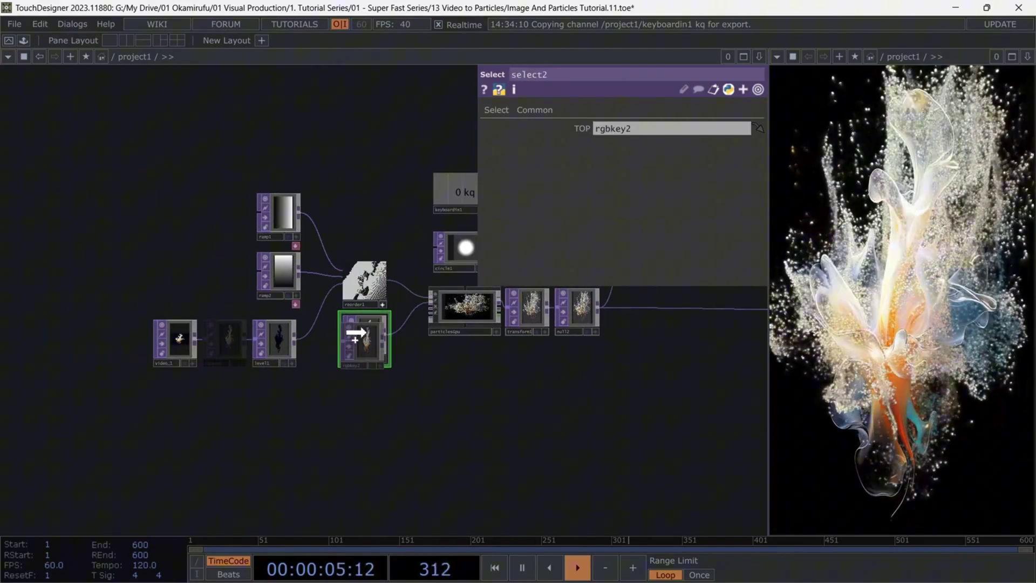
pyautogui.scroll(3, 372, 337)
pyautogui.scroll(2, 372, 336)
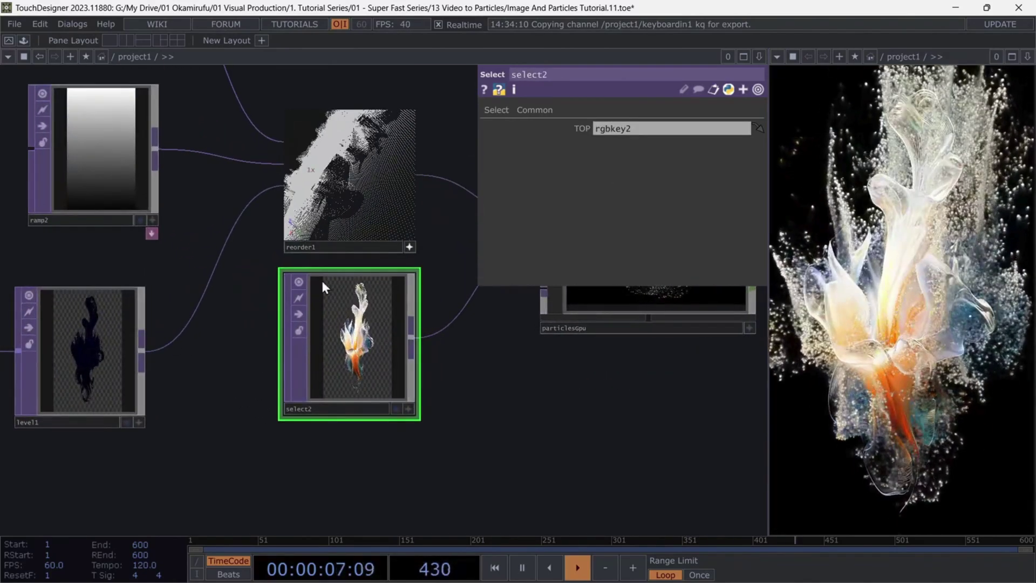
pyautogui.moveTo(625, 396); pyautogui.dragTo(296, 440)
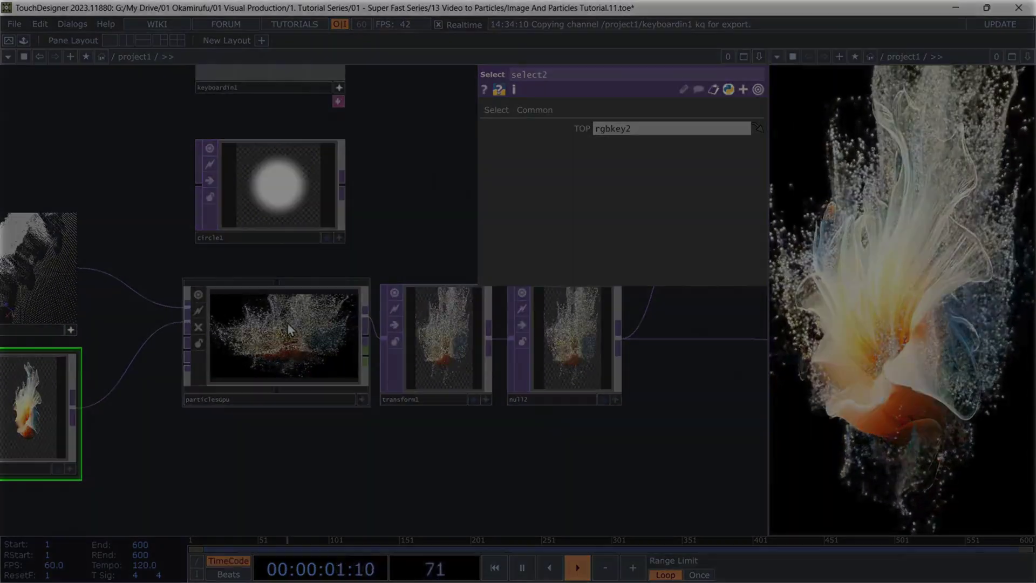
pyautogui.click(280, 324)
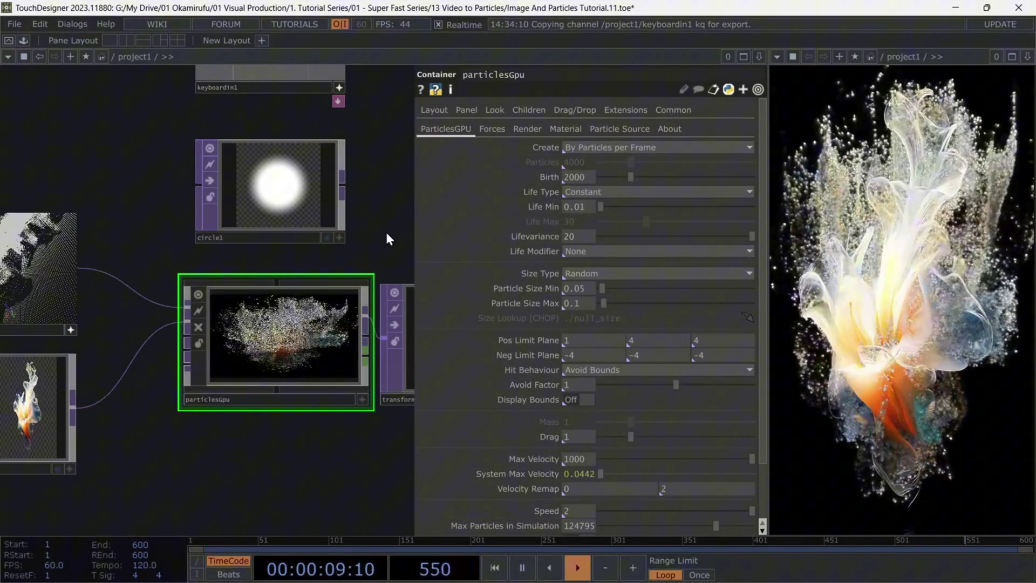
# Give particlesGpu a Custom texture using circle1, and set circle1's Softness to 0.179
pyautogui.click(565, 130)
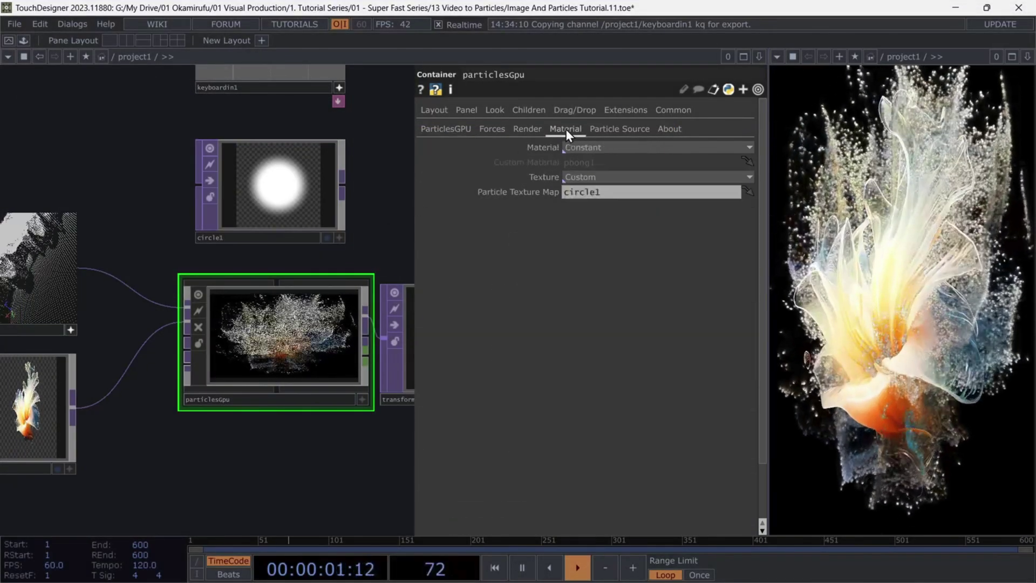
pyautogui.click(590, 147)
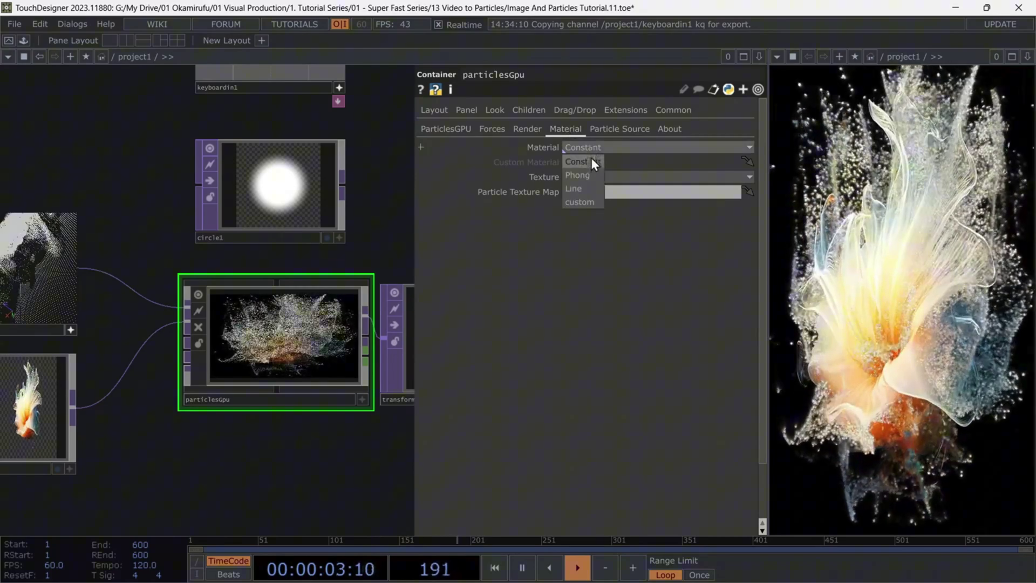
pyautogui.click(591, 164)
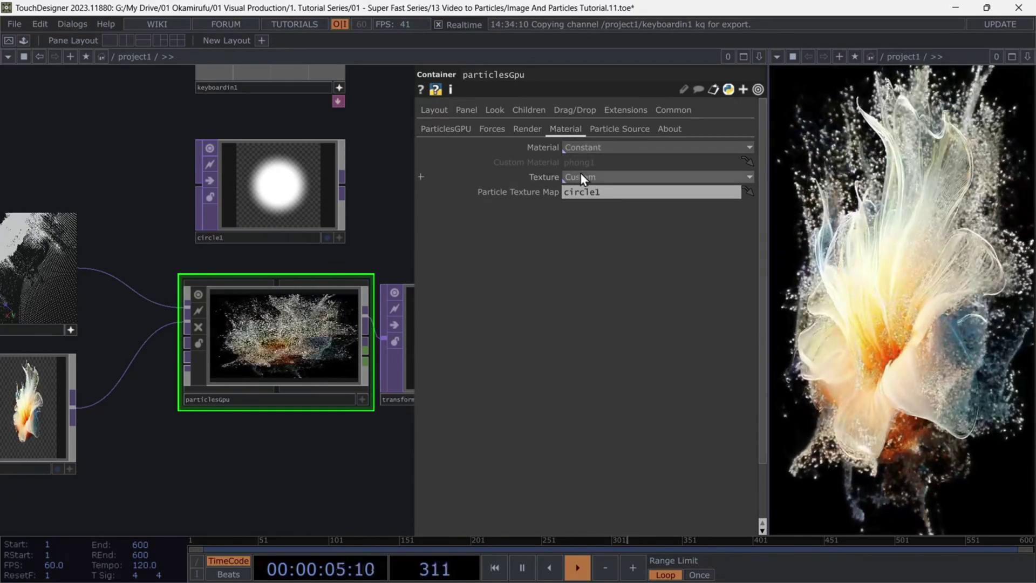
pyautogui.click(581, 173)
pyautogui.click(580, 258)
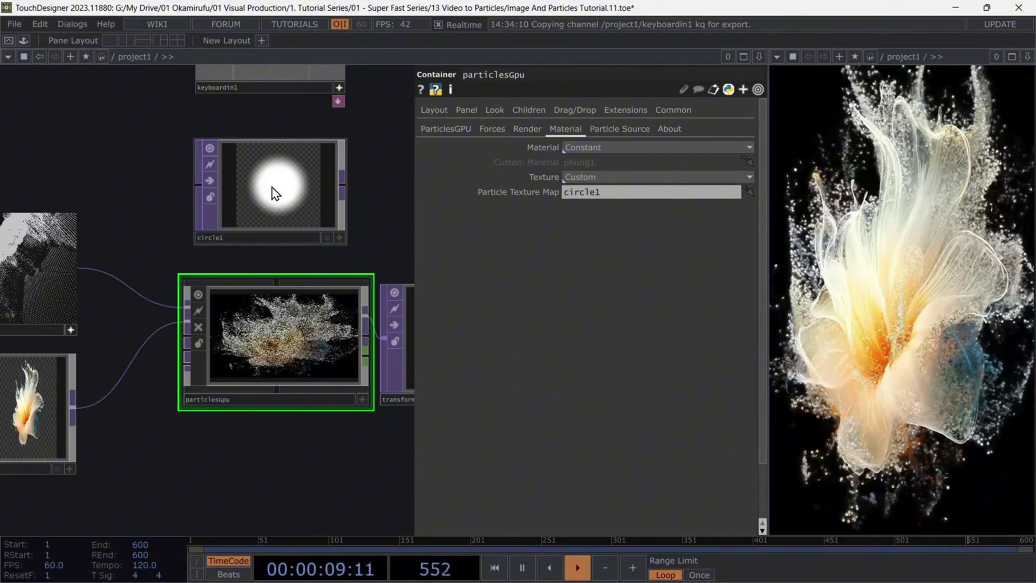
pyautogui.moveTo(273, 193); pyautogui.dragTo(584, 193)
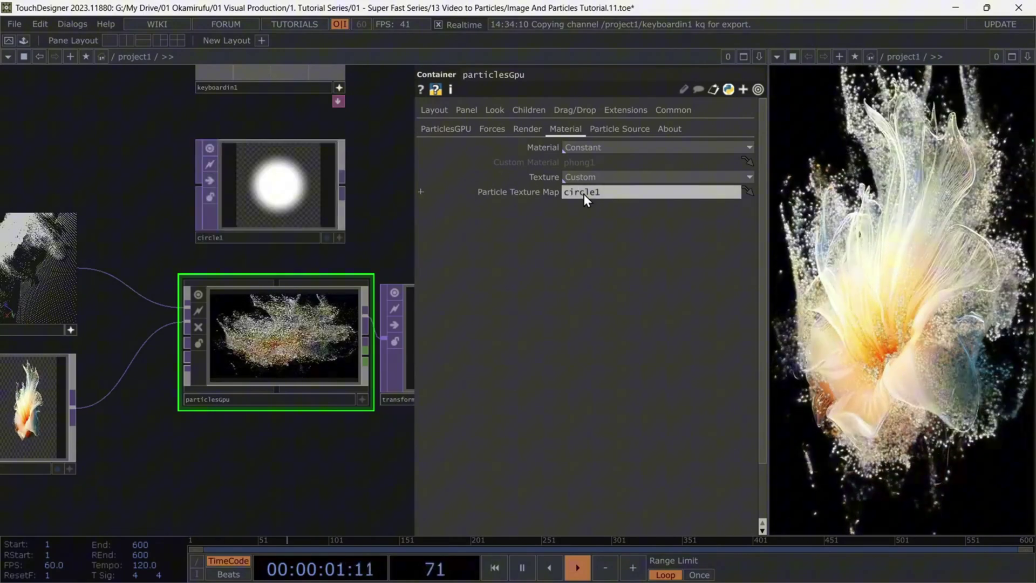
pyautogui.click(286, 172)
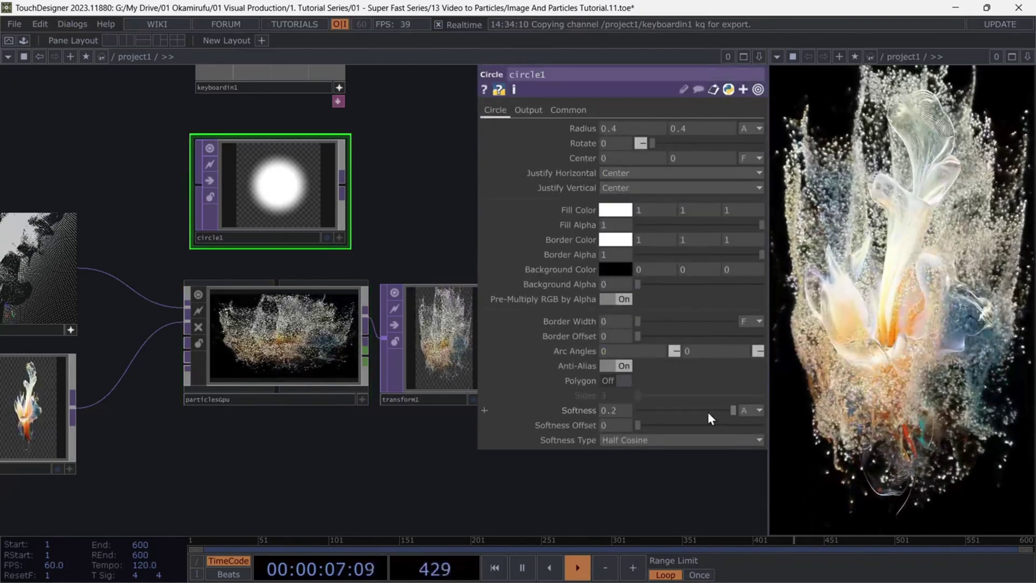
pyautogui.moveTo(708, 412); pyautogui.dragTo(732, 410)
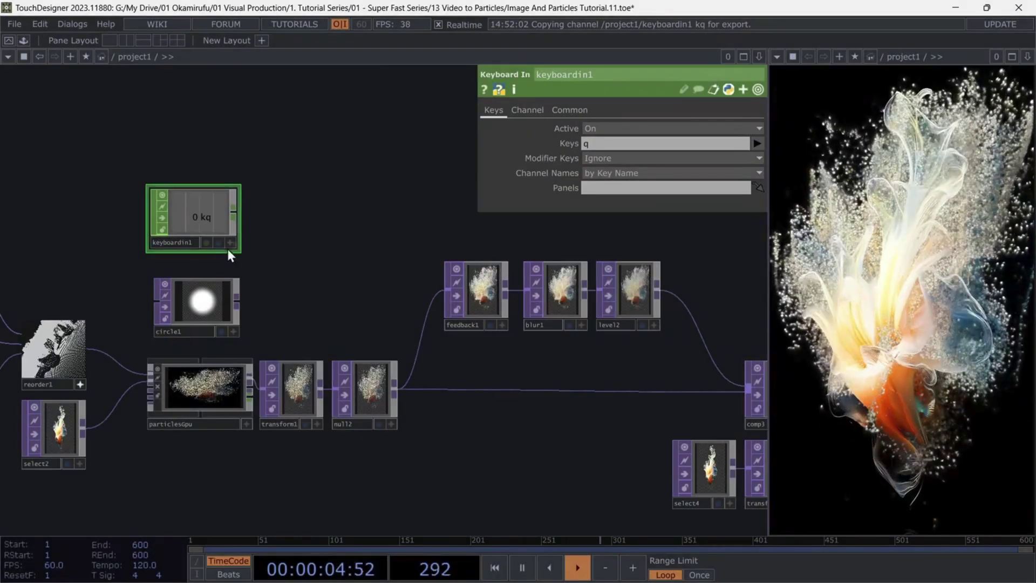
# Export keyboardin1's kq channel to particlesGpu's Reset parameter
pyautogui.click(201, 397)
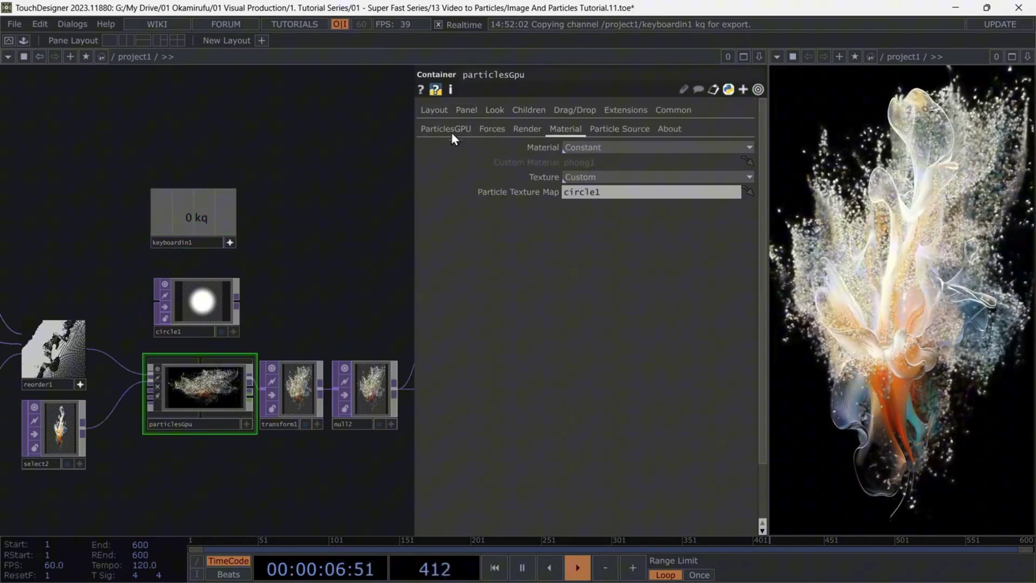
pyautogui.scroll(-3, 617, 493)
pyautogui.moveTo(206, 222); pyautogui.dragTo(542, 460)
pyautogui.moveTo(574, 497); pyautogui.dragTo(591, 480)
pyautogui.click(590, 485)
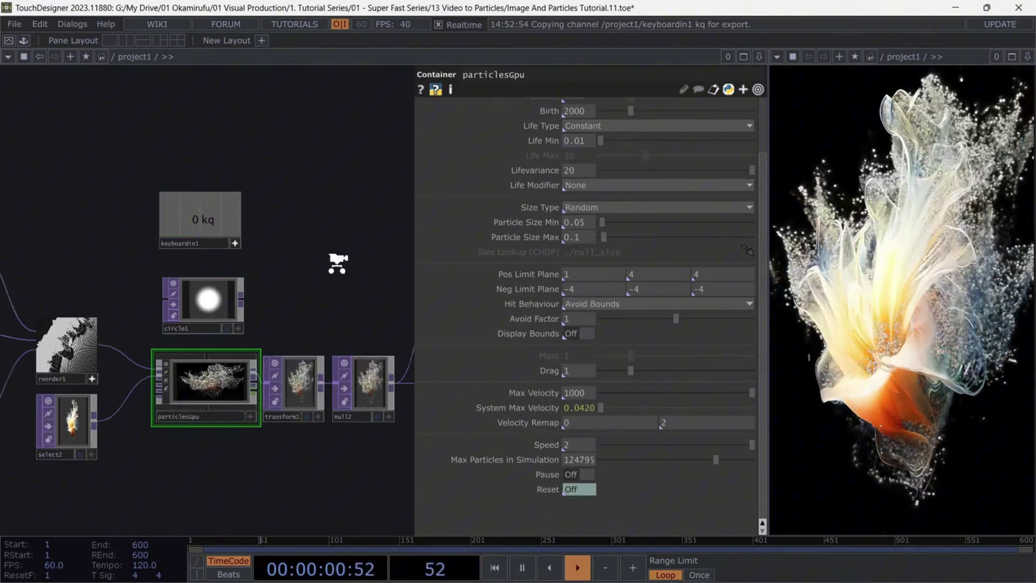
# Link the kq channel to feedback1's Reset as a Current CHOP Value
pyautogui.scroll(-3, 338, 263)
pyautogui.moveTo(378, 267); pyautogui.dragTo(222, 268)
pyautogui.click(222, 268)
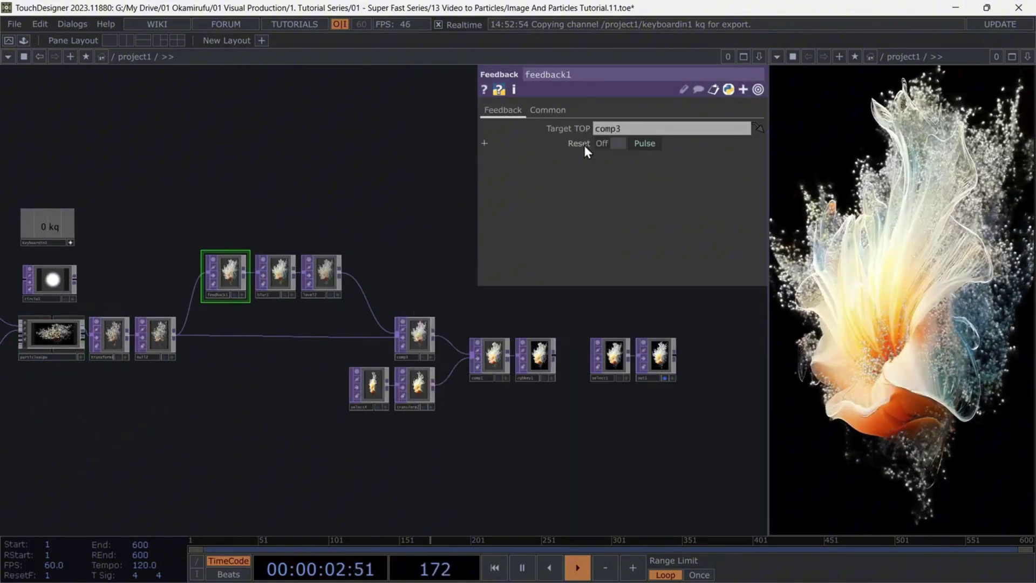
pyautogui.moveTo(52, 227); pyautogui.dragTo(642, 144)
pyautogui.click(651, 147)
pyautogui.scroll(-5, 405, 208)
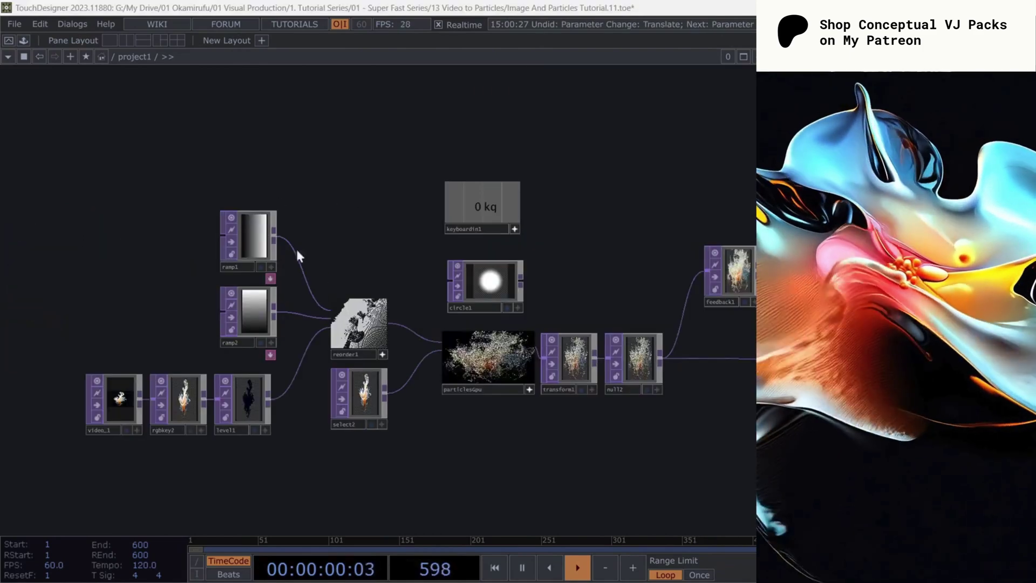
# Check the gradient Type of ramp1 and ramp2, keeping ramp2 Vertical
pyautogui.click(251, 237)
pyautogui.press('p')
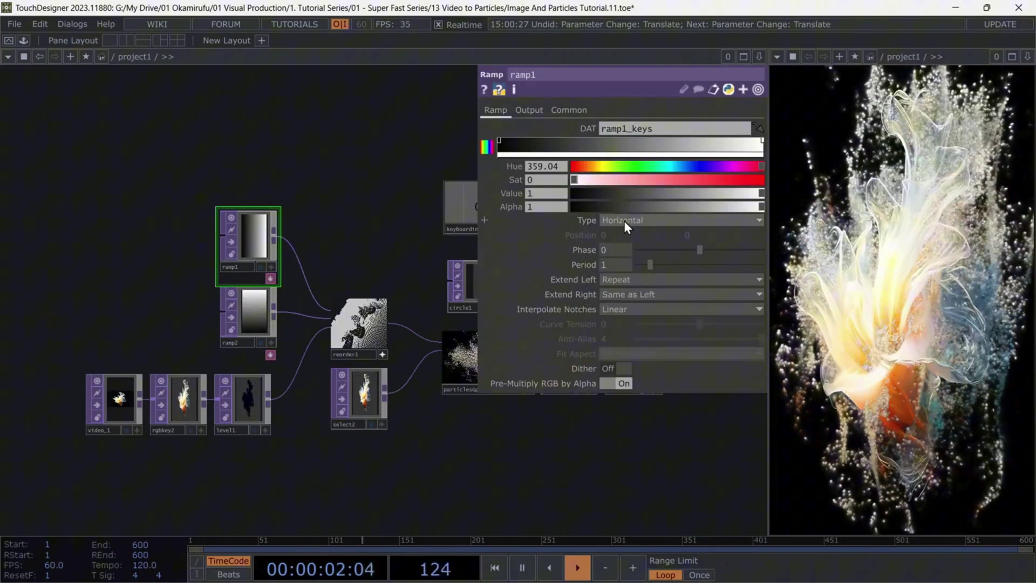
pyautogui.click(624, 221)
pyautogui.click(253, 316)
pyautogui.click(620, 222)
pyautogui.click(623, 238)
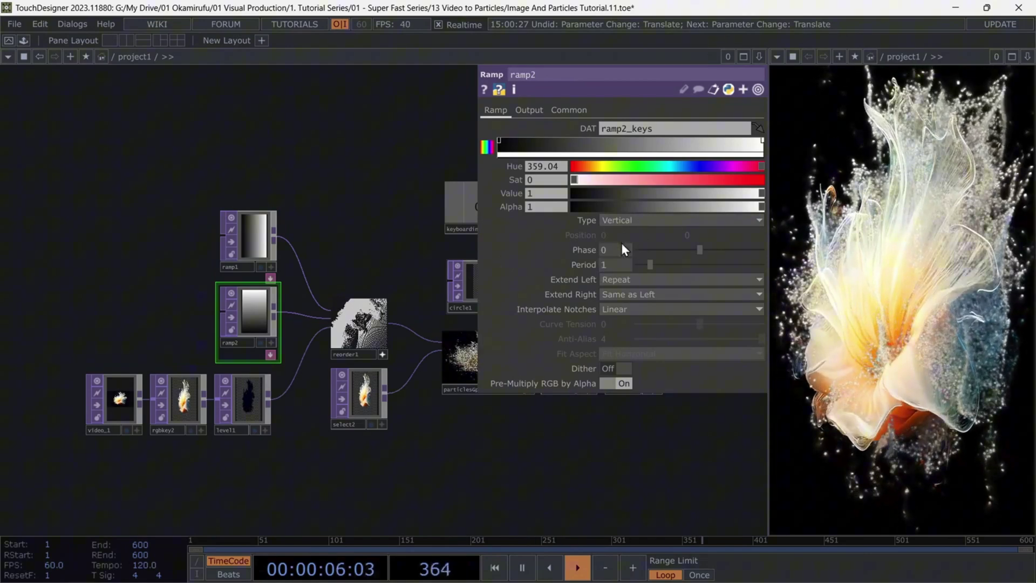
pyautogui.moveTo(604, 447); pyautogui.dragTo(287, 370)
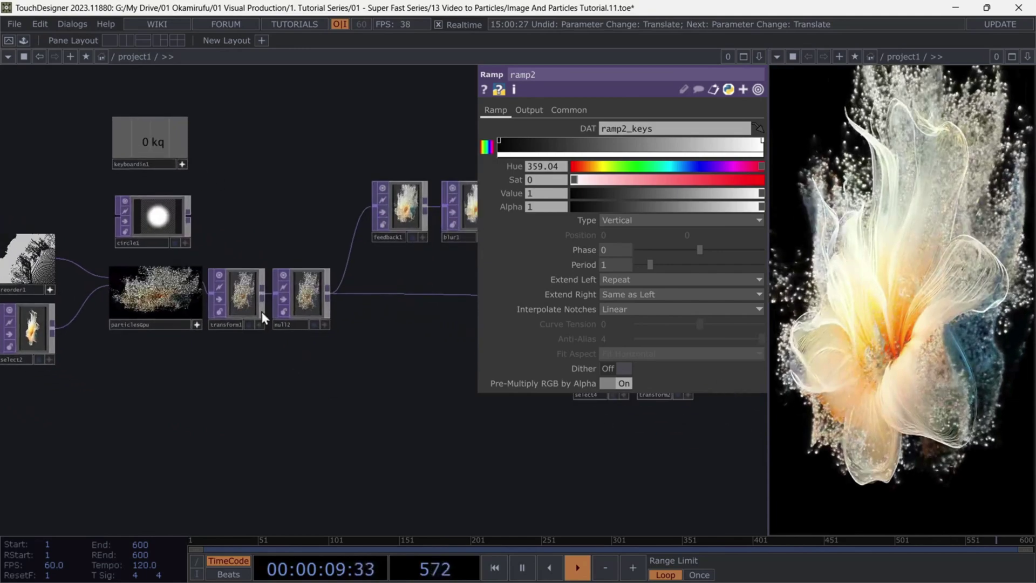
# Set transform1's sx scale to 1.033 while sy stays at 1
pyautogui.click(236, 291)
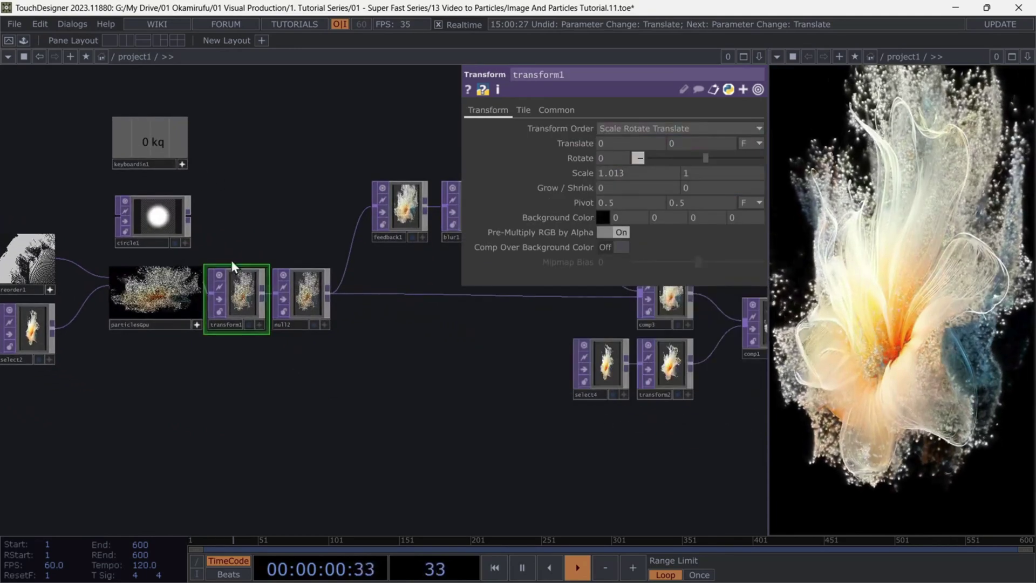
pyautogui.click(581, 170)
pyautogui.moveTo(614, 179)
pyautogui.mouseDown(button='middle')
pyautogui.moveTo(614, 156)
pyautogui.moveTo(617, 176)
pyautogui.mouseUp(button='middle')
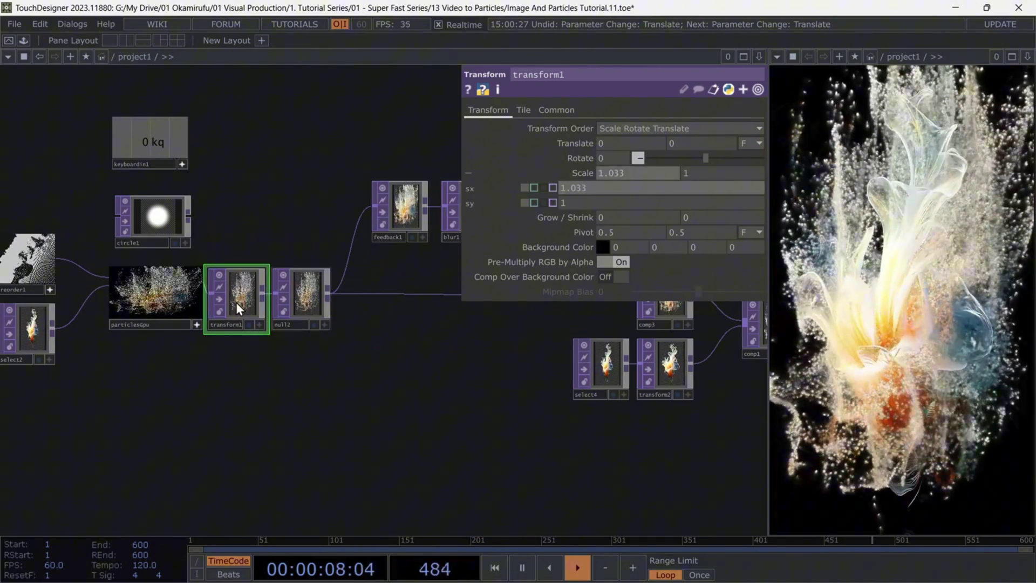
# Select and rearrange the feedback, blur and level nodes of the trail loop
pyautogui.moveTo(694, 448); pyautogui.dragTo(509, 504)
pyautogui.moveTo(148, 202); pyautogui.dragTo(401, 328, button='right')
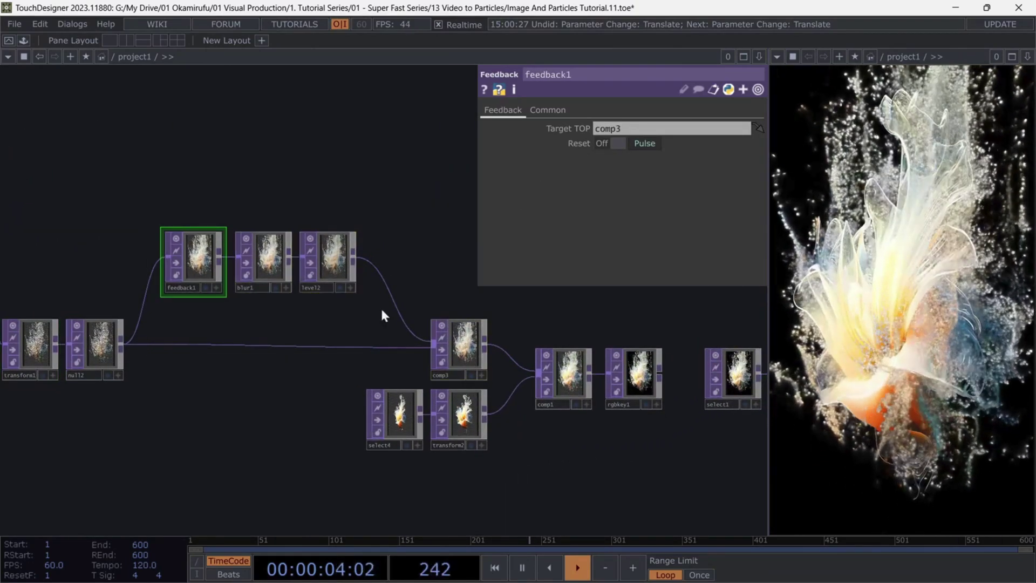
pyautogui.moveTo(463, 343); pyautogui.dragTo(206, 267)
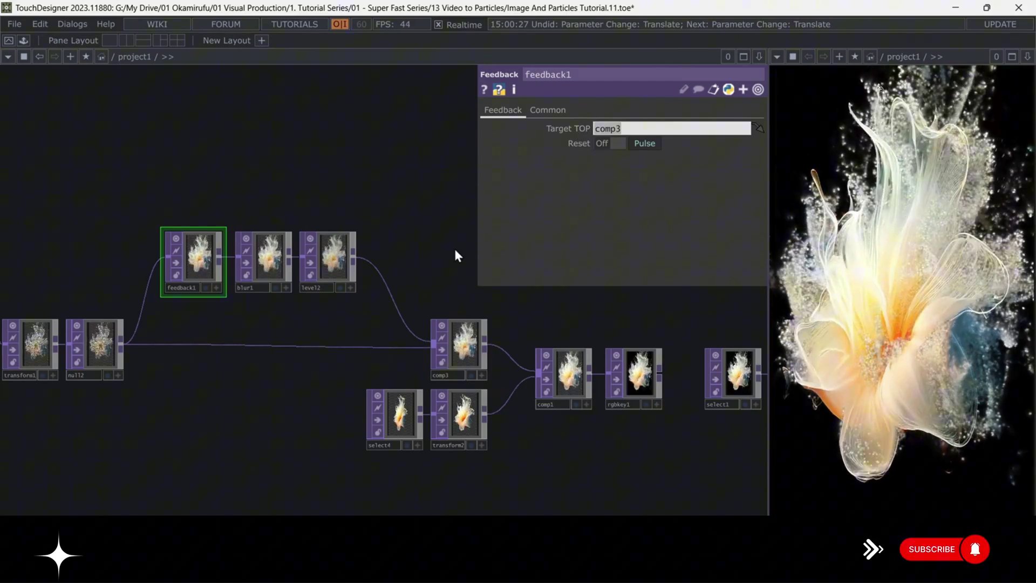
# Check blur1's Pre-Shrink of 2, then lower level2's Opacity to 0.788
pyautogui.click(267, 254)
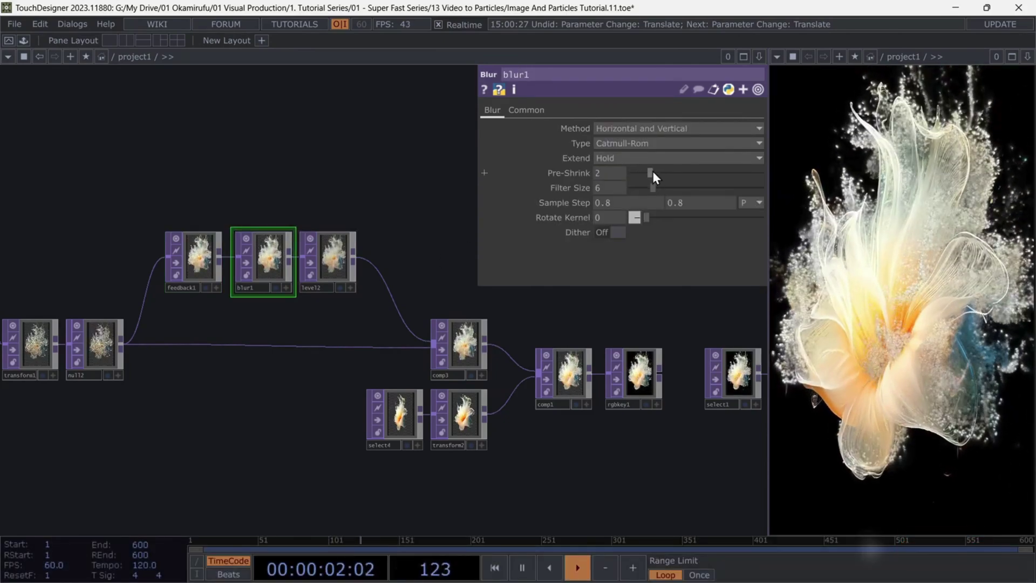
pyautogui.moveTo(653, 170)
pyautogui.mouseDown()
pyautogui.moveTo(755, 172)
pyautogui.moveTo(591, 171)
pyautogui.moveTo(740, 186)
pyautogui.moveTo(650, 190)
pyautogui.mouseUp()
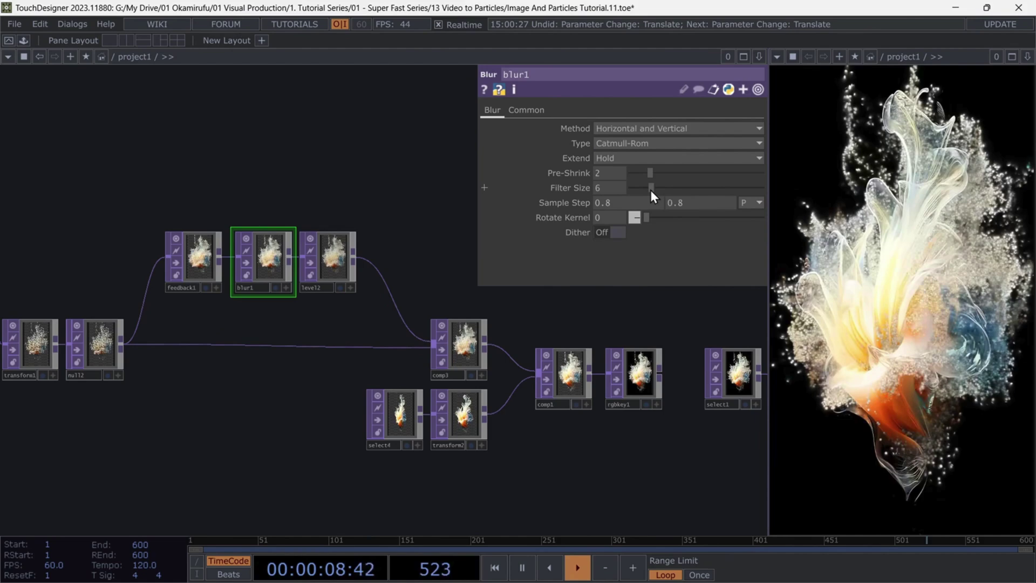
pyautogui.click(335, 253)
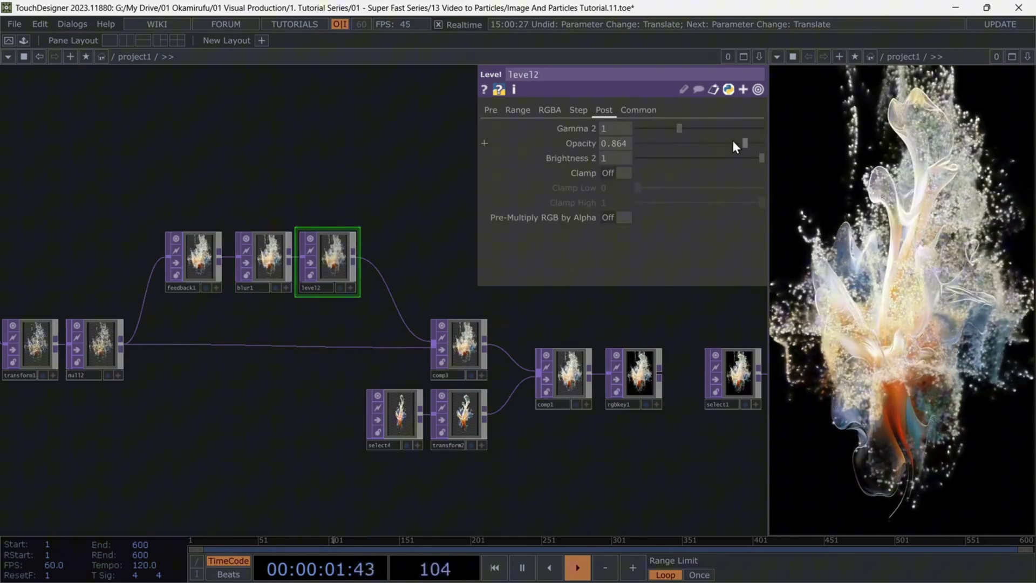
pyautogui.moveTo(735, 145)
pyautogui.mouseDown()
pyautogui.moveTo(781, 144)
pyautogui.moveTo(649, 143)
pyautogui.moveTo(746, 150)
pyautogui.mouseUp()
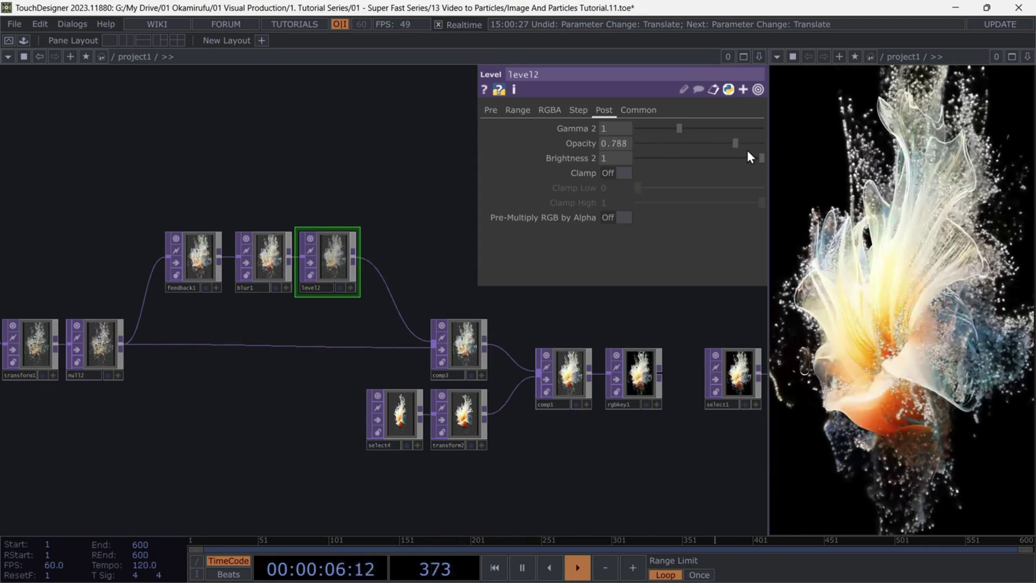
# Review comp3's Over blend, select4's rgbkey2 source and transform2's scale
pyautogui.click(461, 350)
pyautogui.click(636, 187)
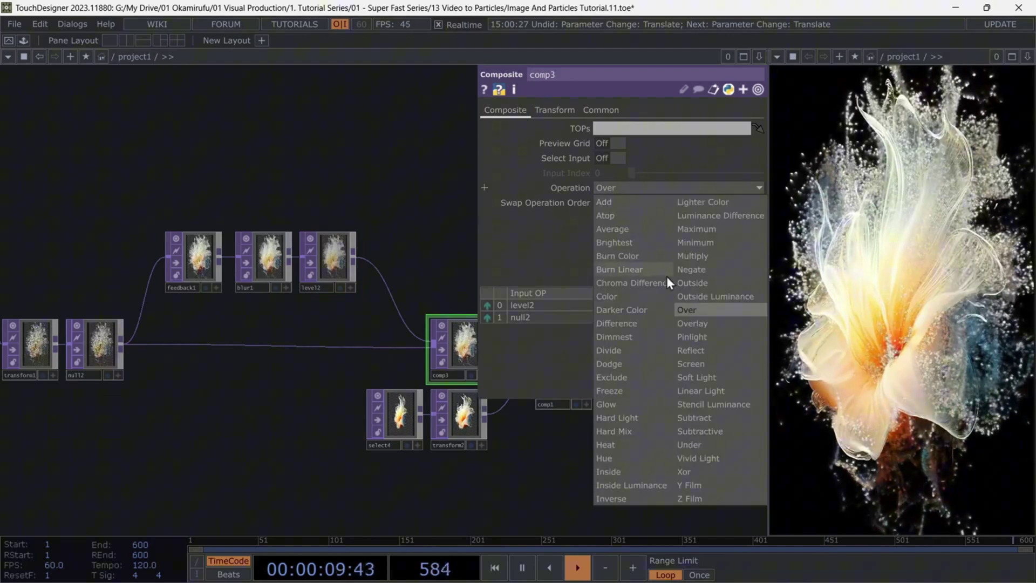
pyautogui.click(691, 309)
pyautogui.moveTo(624, 453); pyautogui.dragTo(419, 443)
pyautogui.click(123, 409)
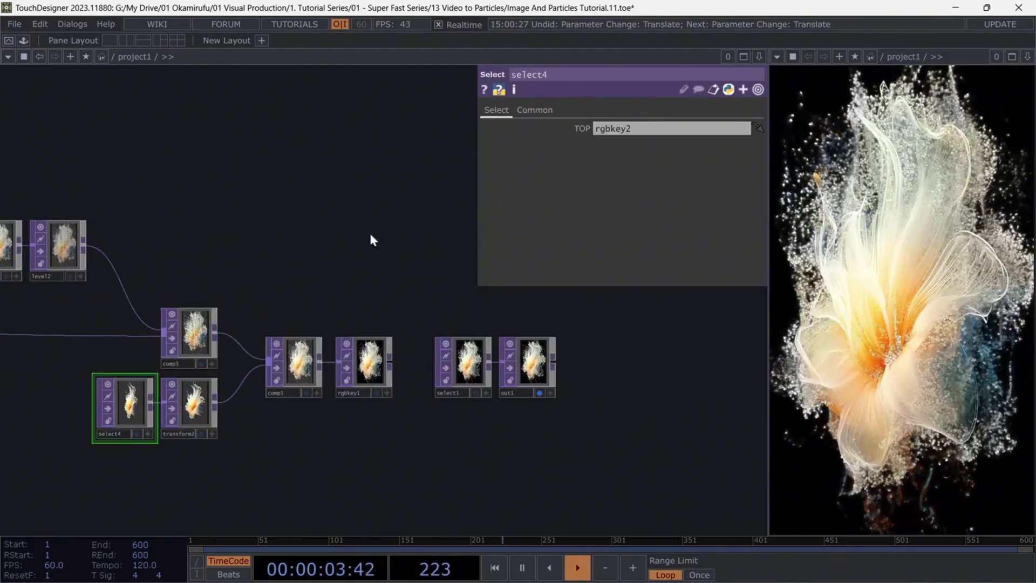
pyautogui.click(659, 131)
pyautogui.scroll(1, 113, 412)
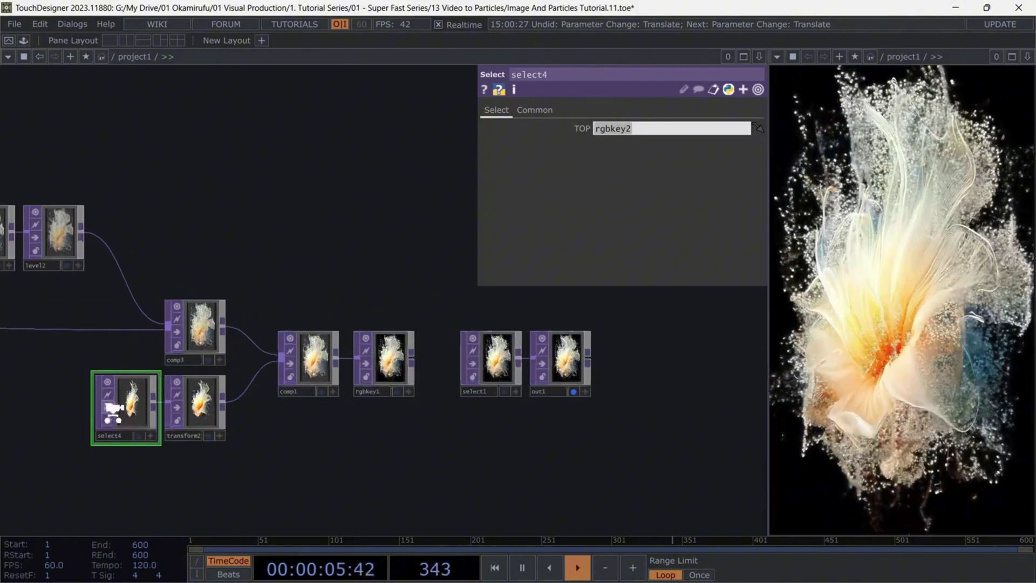
pyautogui.scroll(3, 114, 411)
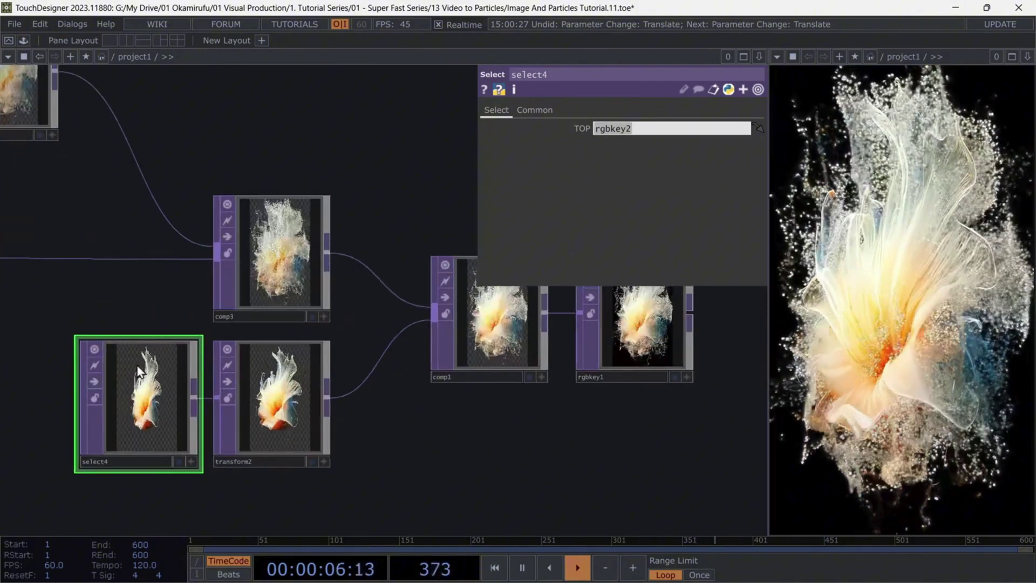
pyautogui.click(285, 412)
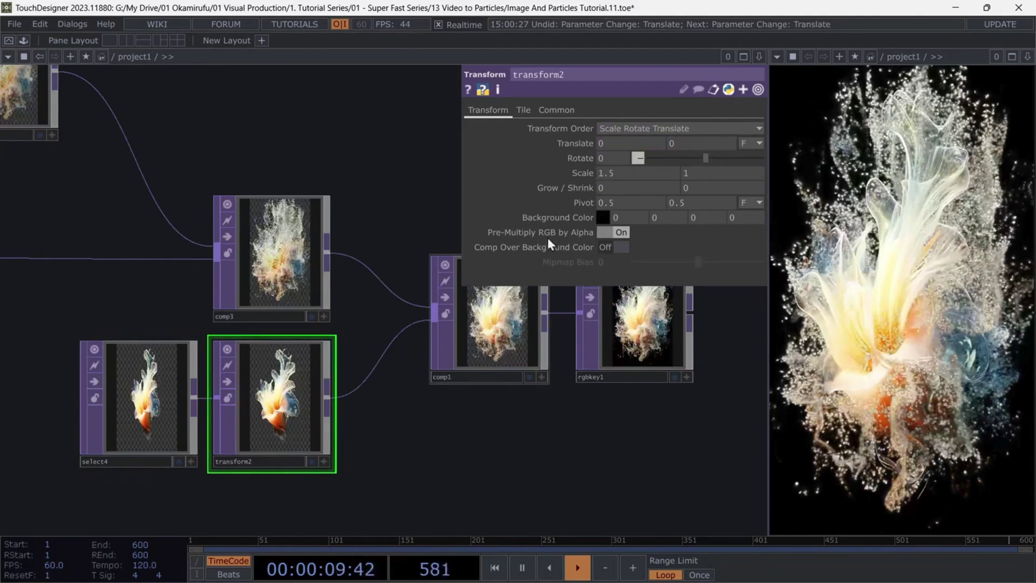
# Try the Minimum operation on comp1, then set it back to Brightest
pyautogui.click(495, 324)
pyautogui.moveTo(619, 440); pyautogui.dragTo(361, 470)
pyautogui.click(653, 189)
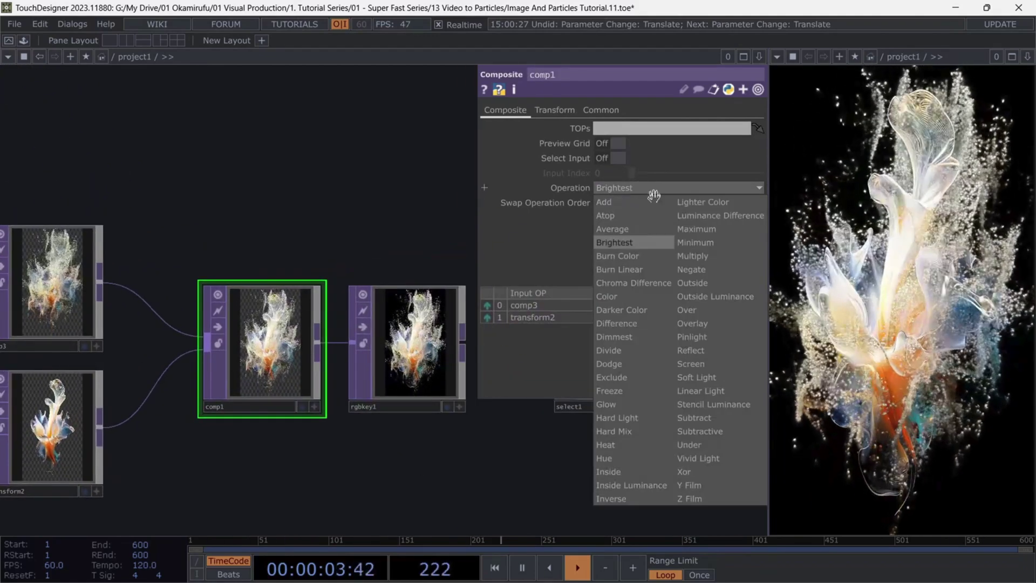
pyautogui.click(695, 242)
pyautogui.click(650, 189)
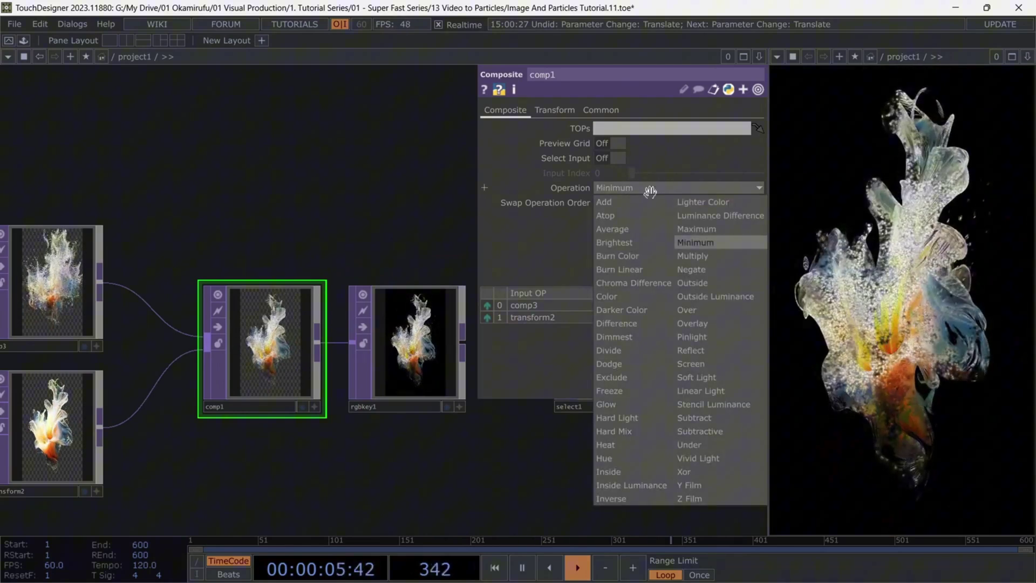
pyautogui.click(614, 242)
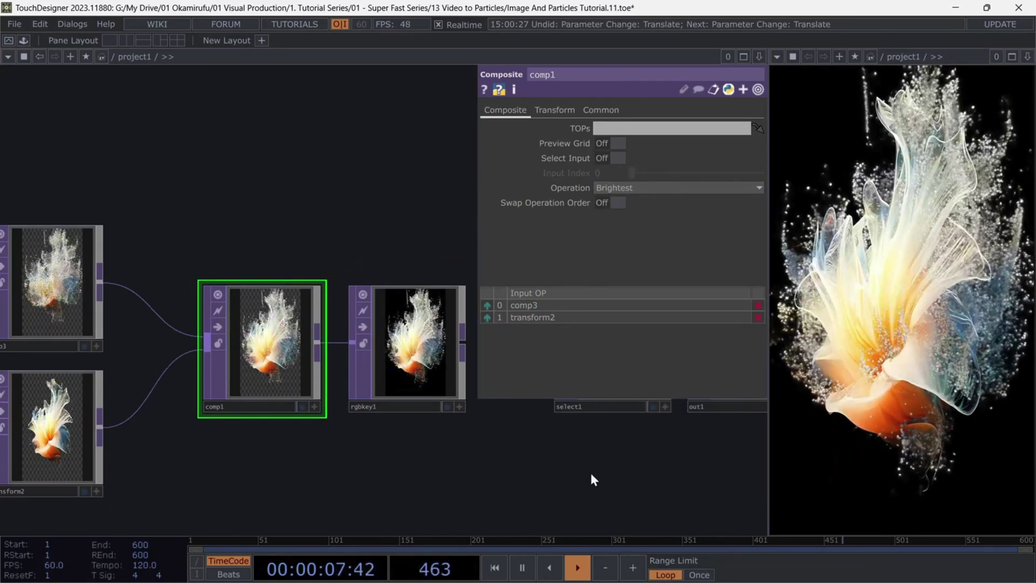
# Move select1 and out1 further right, away from the rest of the chain
pyautogui.scroll(-3, 593, 479)
pyautogui.moveTo(624, 478); pyautogui.dragTo(202, 408)
pyautogui.click(324, 410)
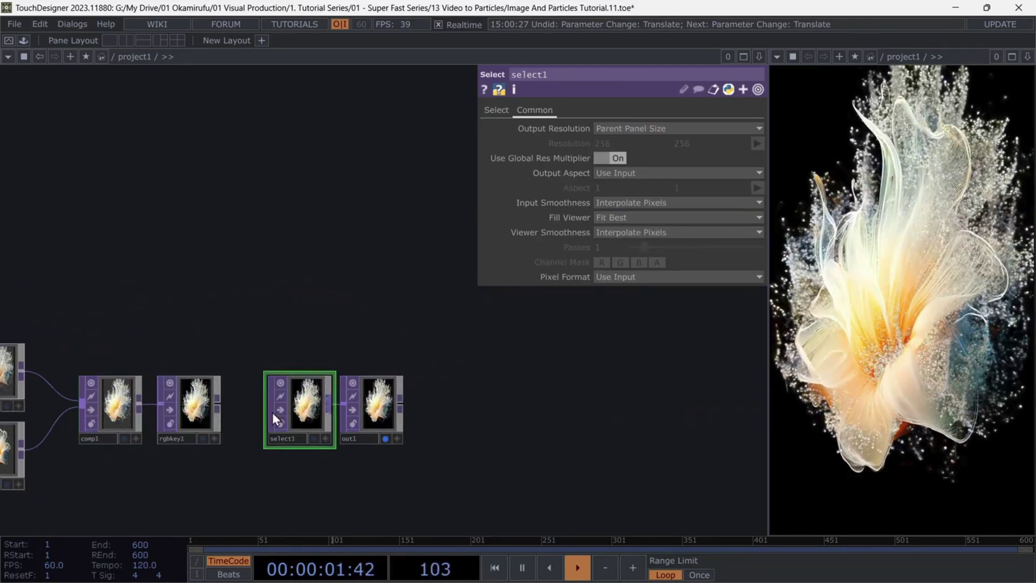
pyautogui.moveTo(272, 412); pyautogui.dragTo(406, 410)
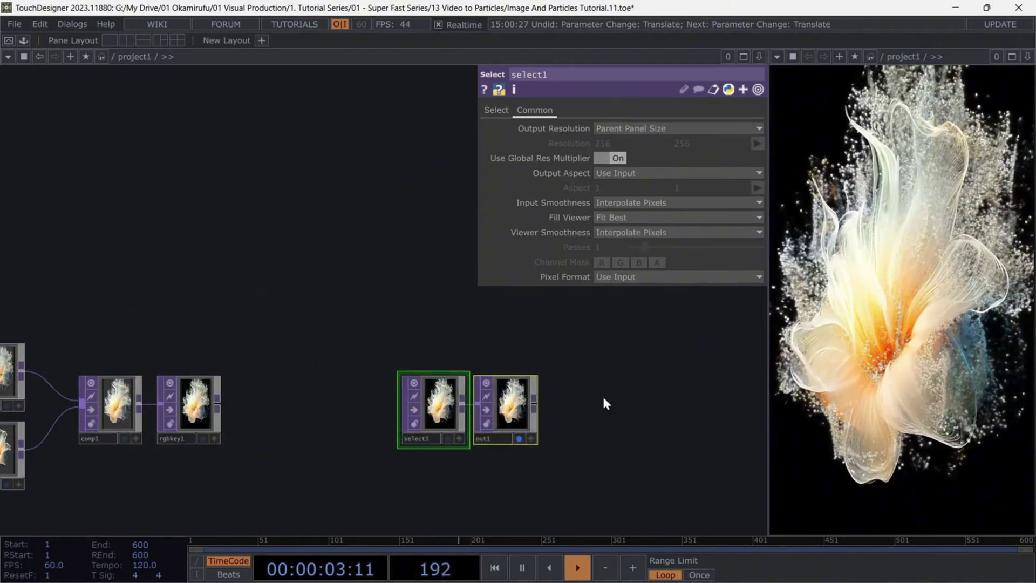
pyautogui.click(519, 406)
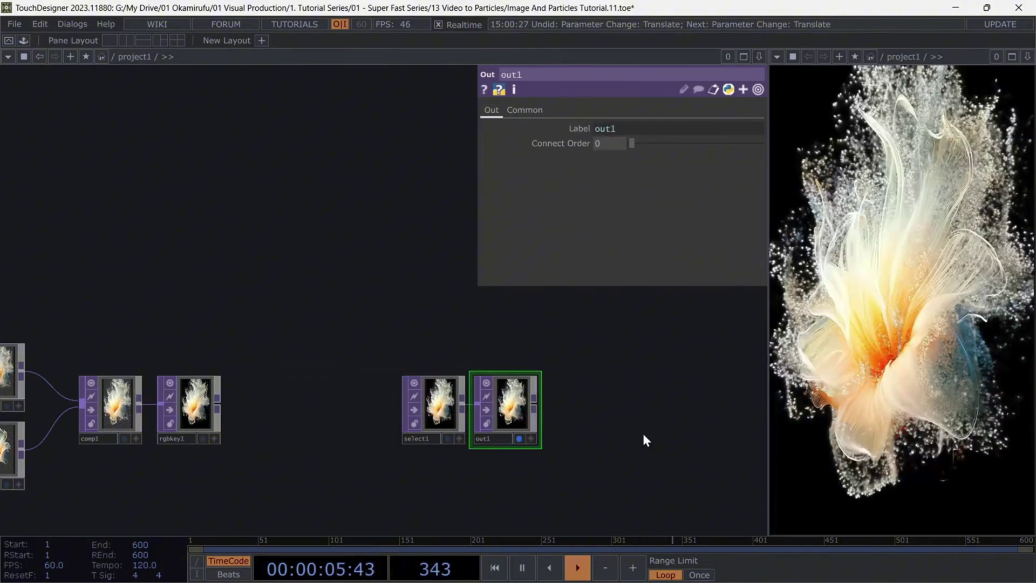
# Inspect the video_1 Movie File In node, then return to the particlesGpu area
pyautogui.scroll(-5, 644, 436)
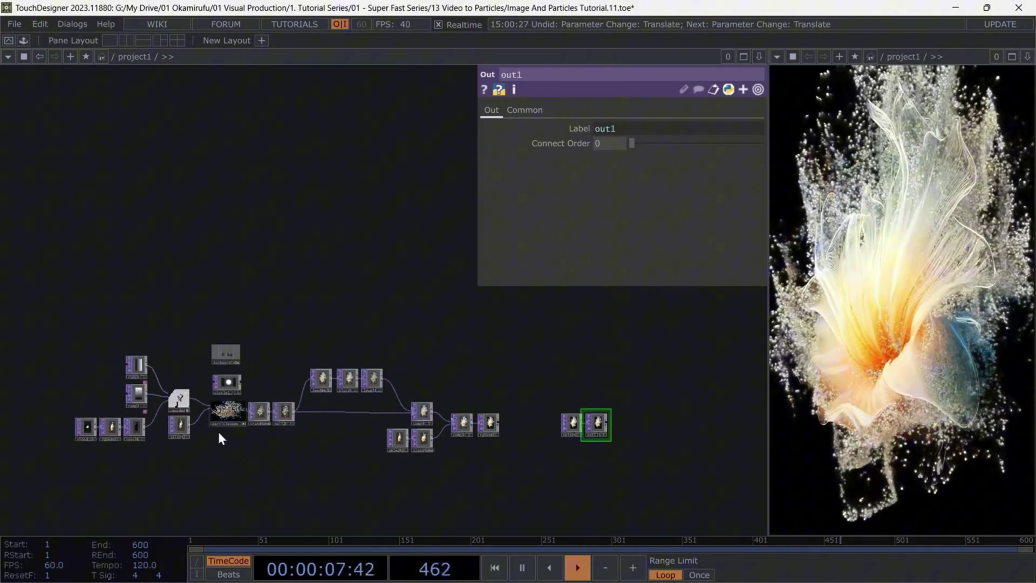
pyautogui.scroll(8, 219, 432)
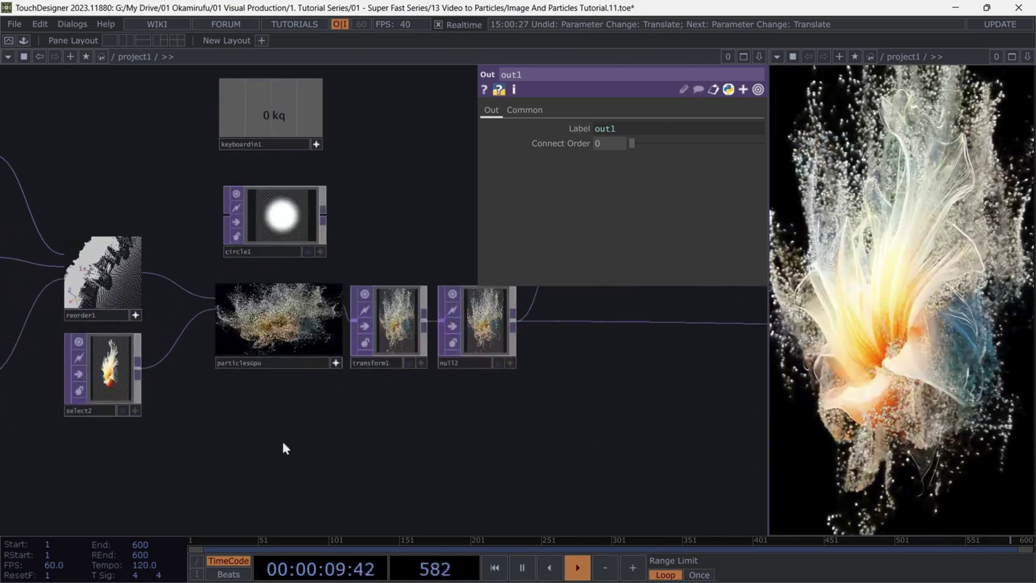
pyautogui.moveTo(283, 445); pyautogui.dragTo(679, 438)
pyautogui.click(171, 365)
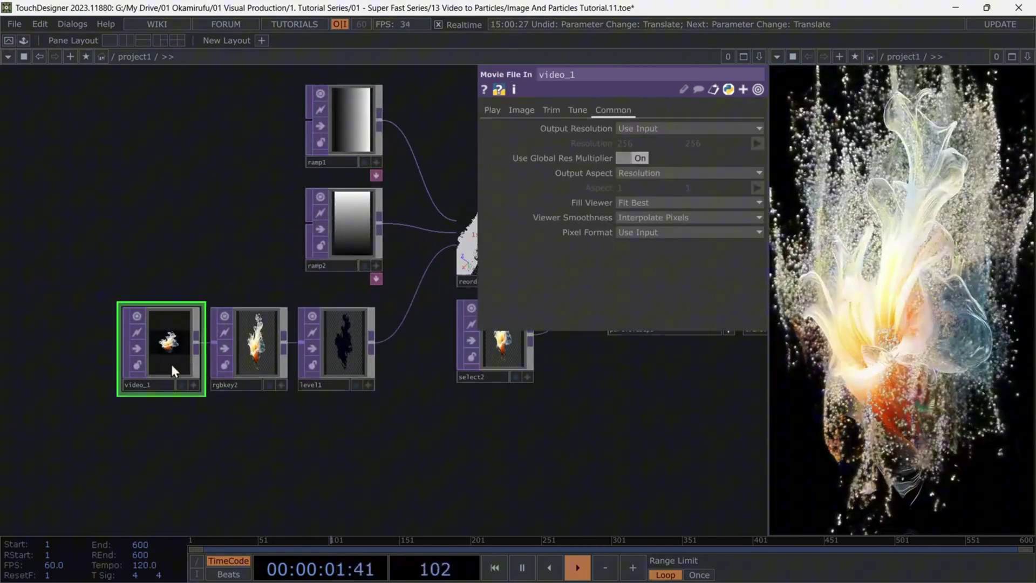
pyautogui.moveTo(627, 407); pyautogui.dragTo(217, 491)
# Turn on particlesGpu's full-tile live preview and zoom out over the whole network
pyautogui.scroll(6, 184, 383)
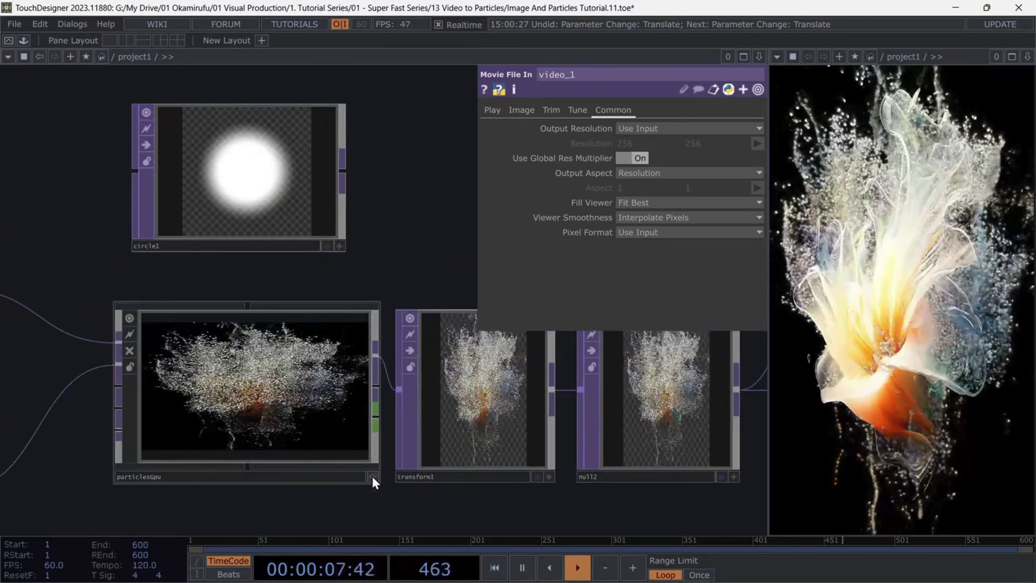
pyautogui.click(371, 476)
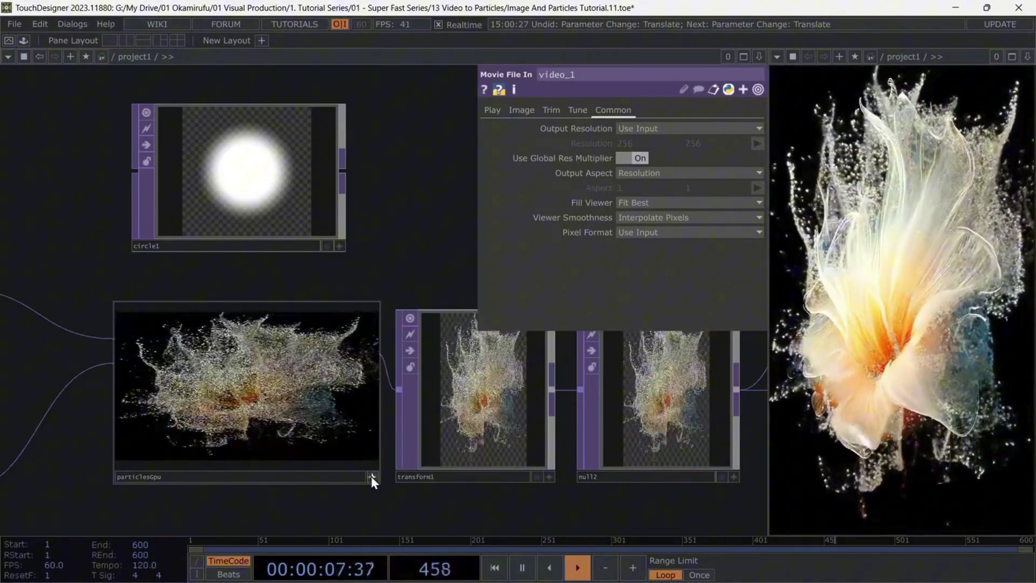
pyautogui.scroll(-8, 151, 397)
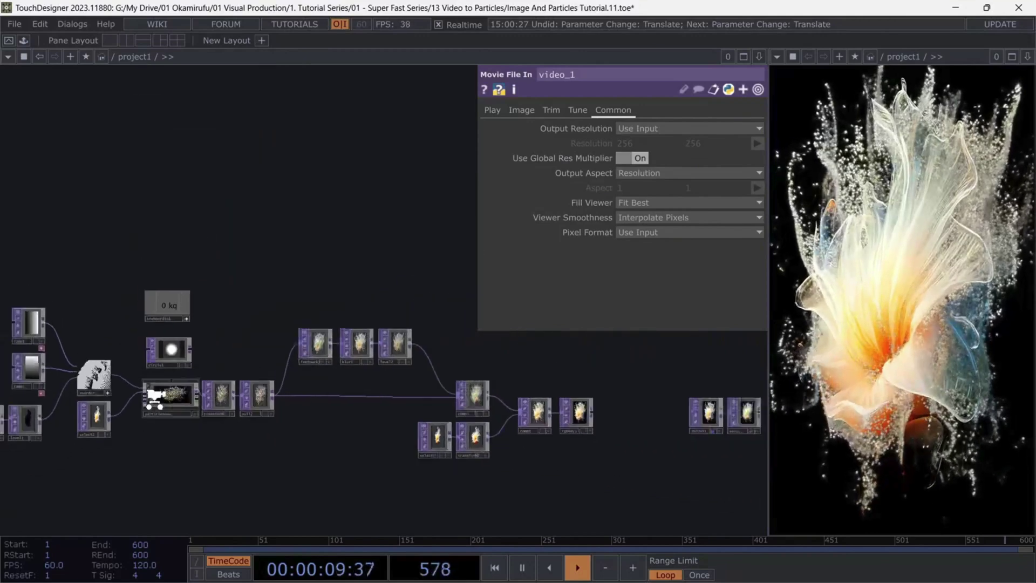